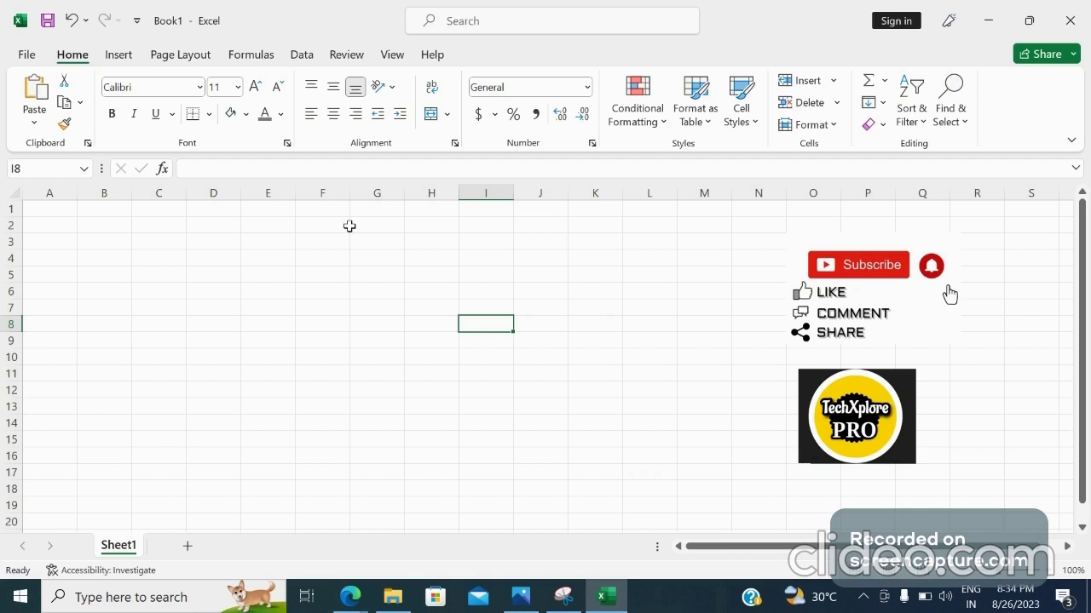
Enter the headers ID, Name and Salary in E1:G1.
left_click(277, 211)
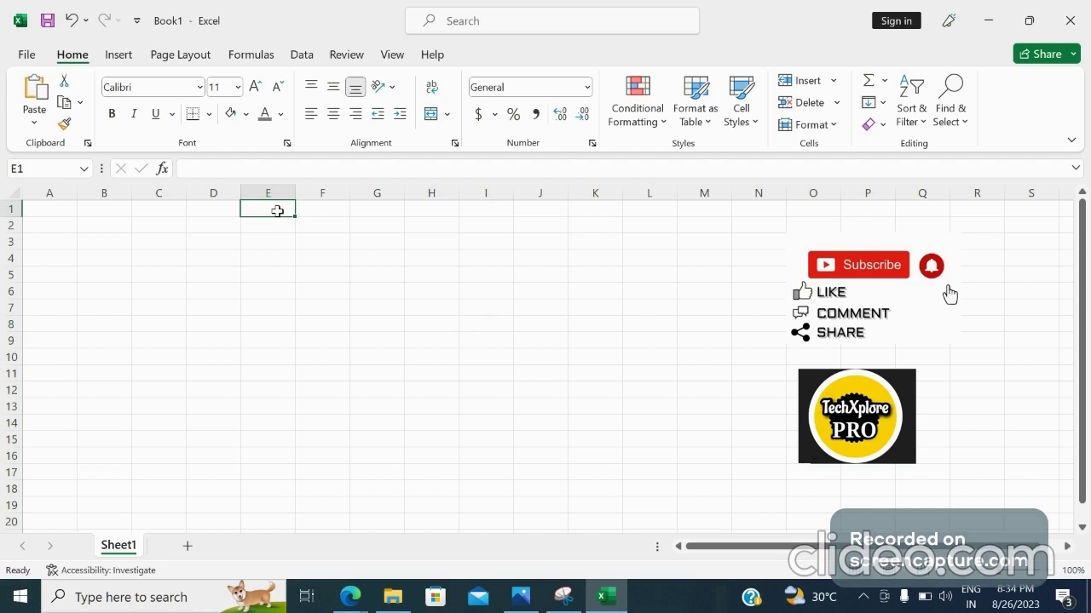
type("ID")
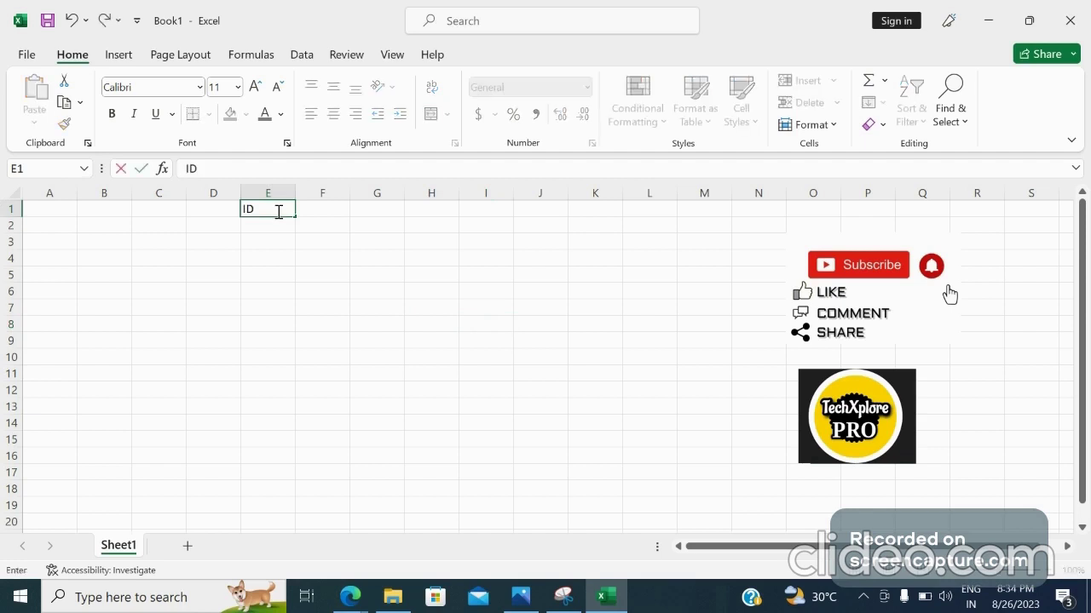
left_click(327, 212)
type("Name")
key("Tab")
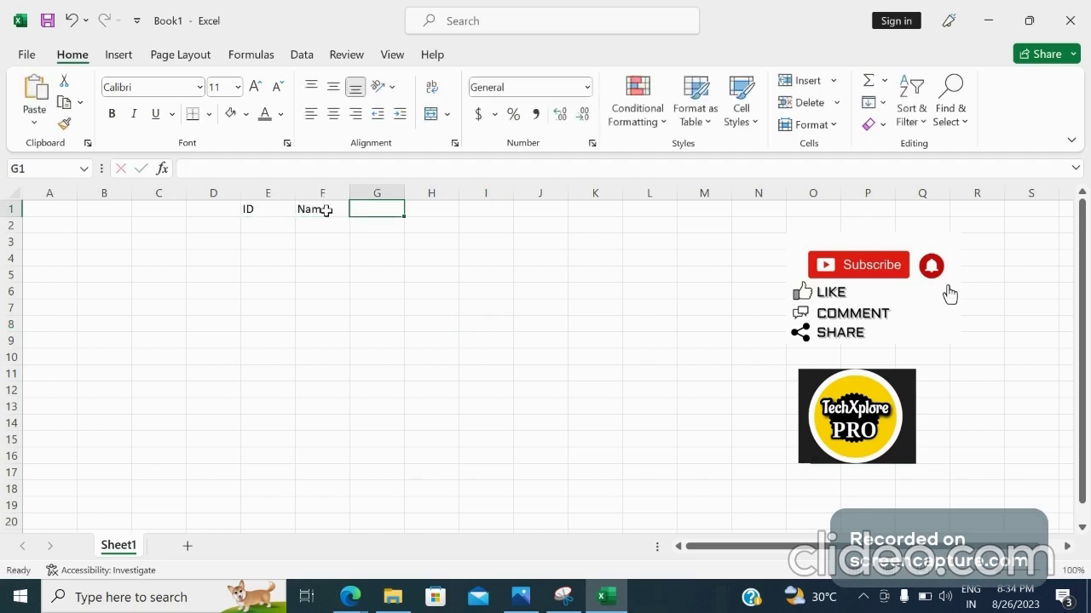
type("Sala")
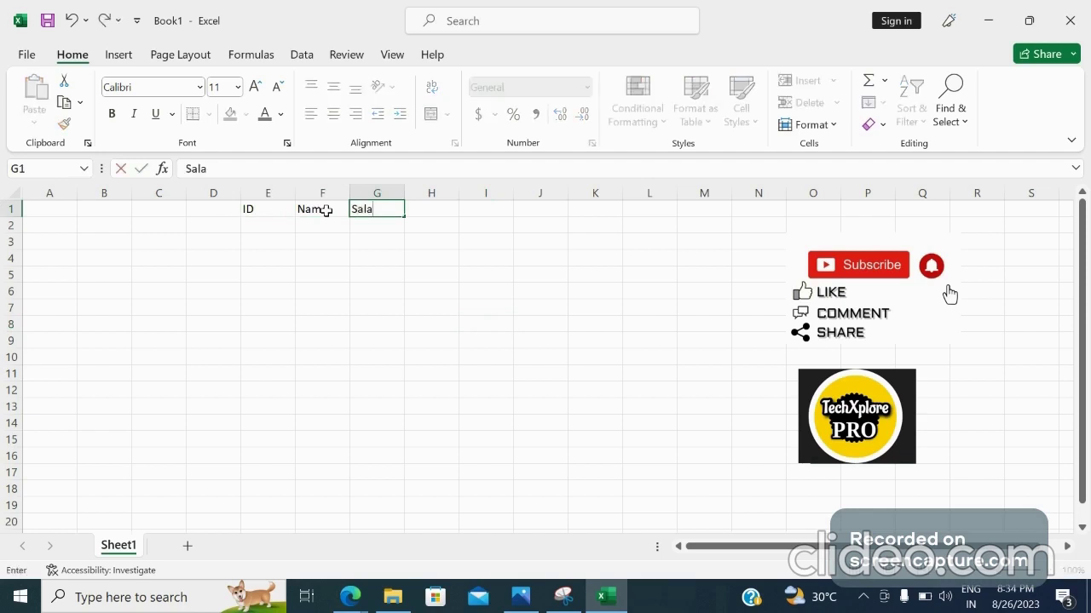
type("ry")
key("Return")
Fill IDs 111, 112, 113, 114 and 115 down E2:E6.
left_click(245, 227)
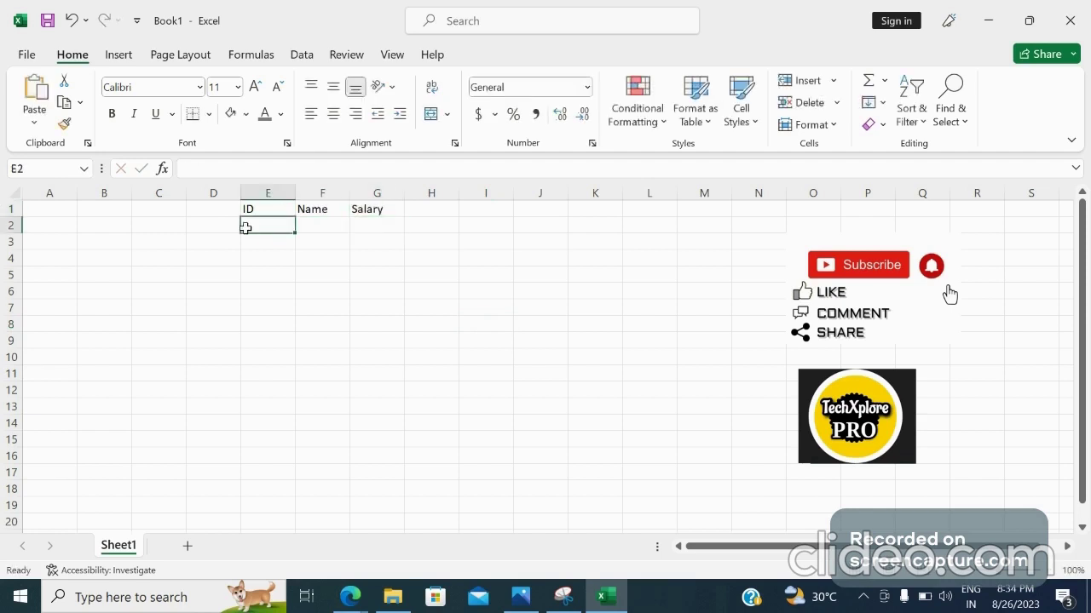
type("111")
key("ctrl+Return")
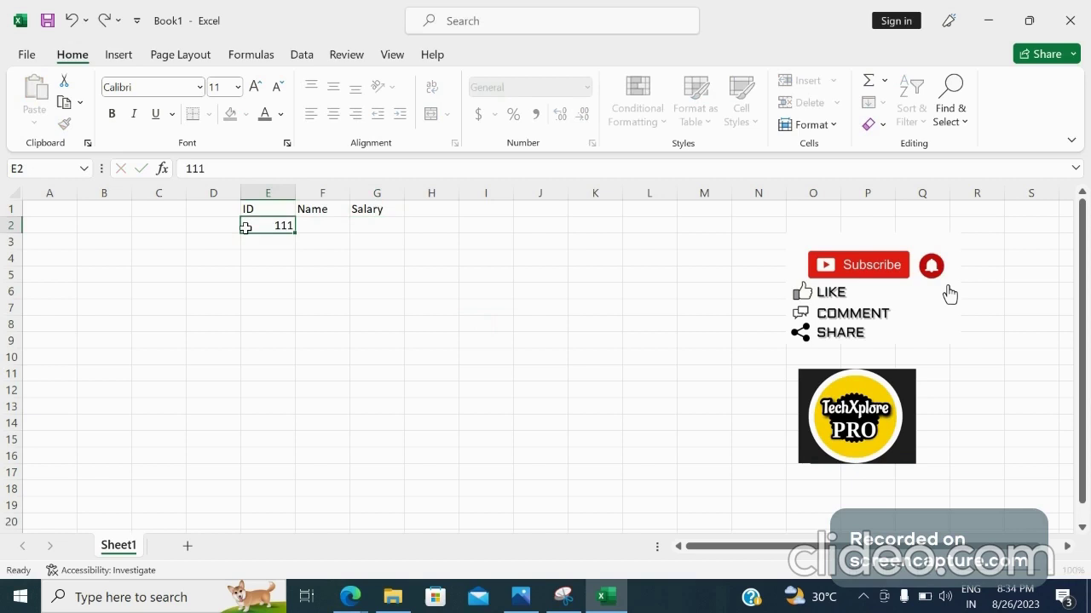
key("Return")
type("112")
key("Return")
type("11")
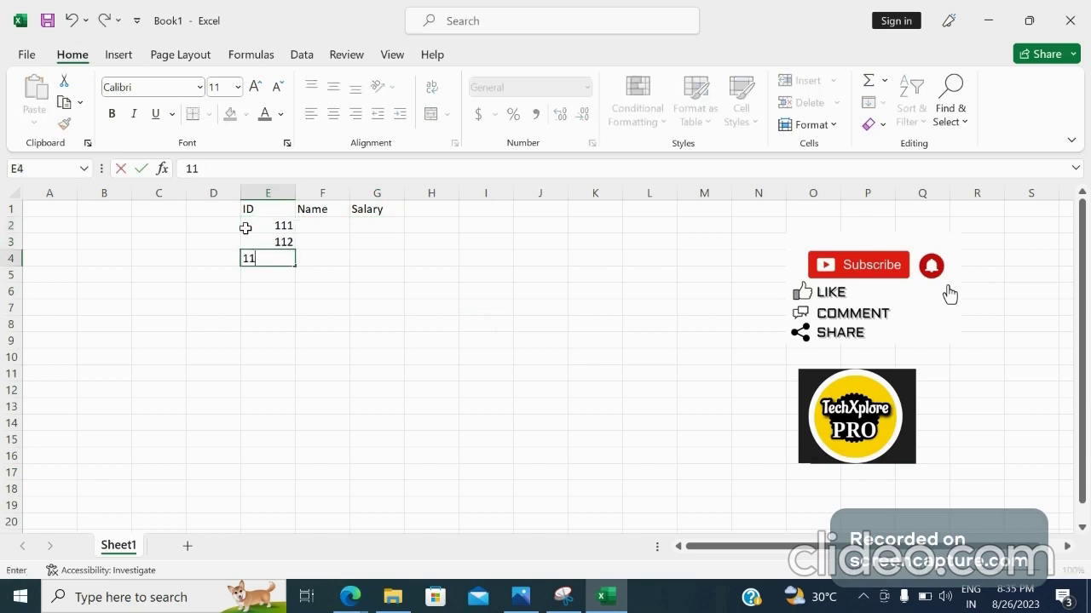
type("3")
key("Return")
type("1")
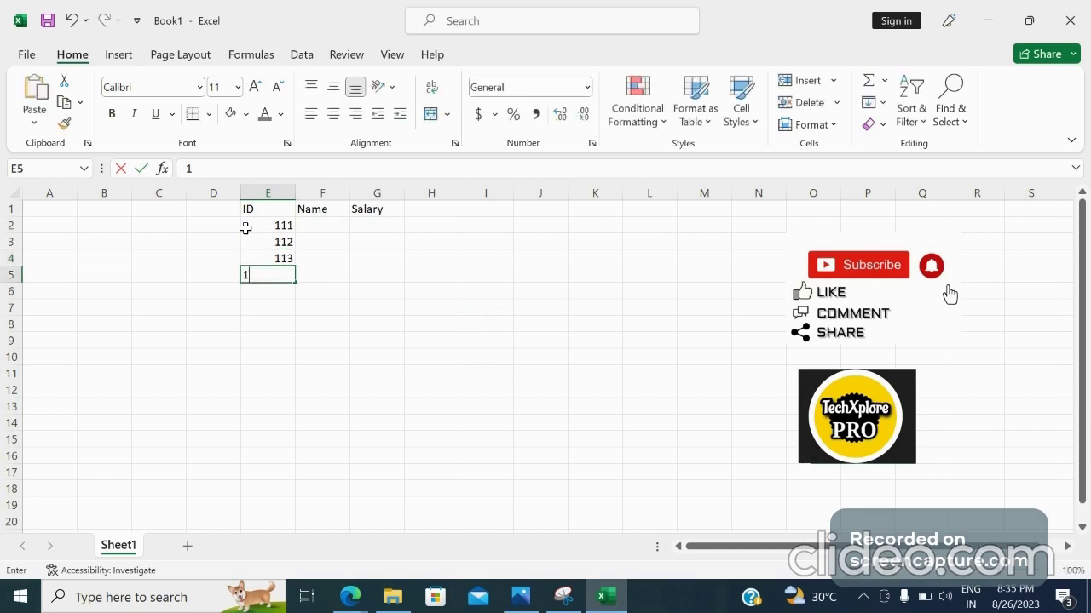
type("14")
key("Return")
type("115")
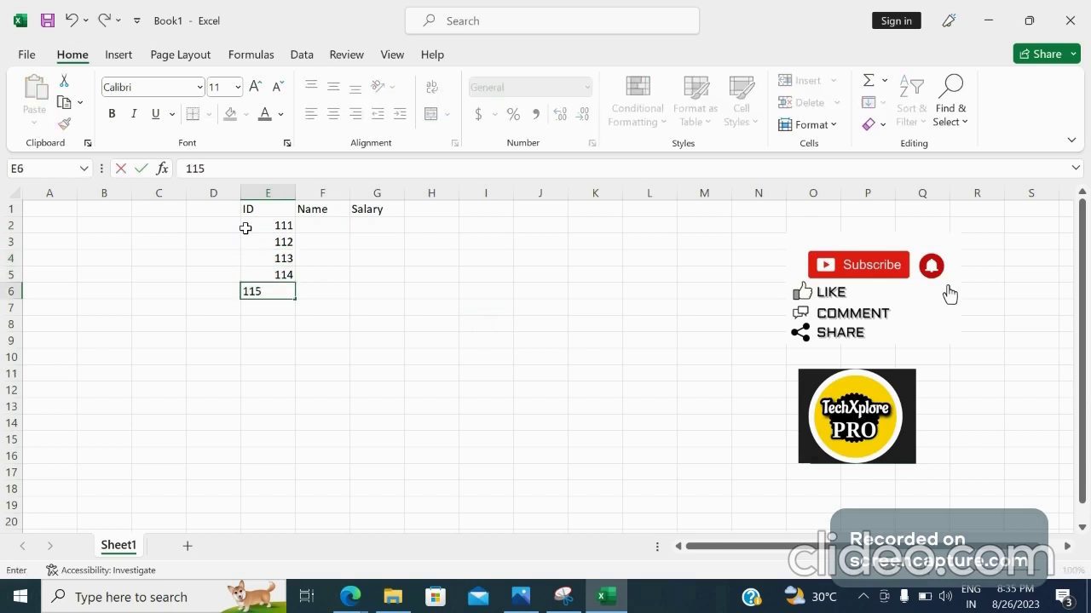
Enter the five employee names in F2:F6.
left_click(327, 224)
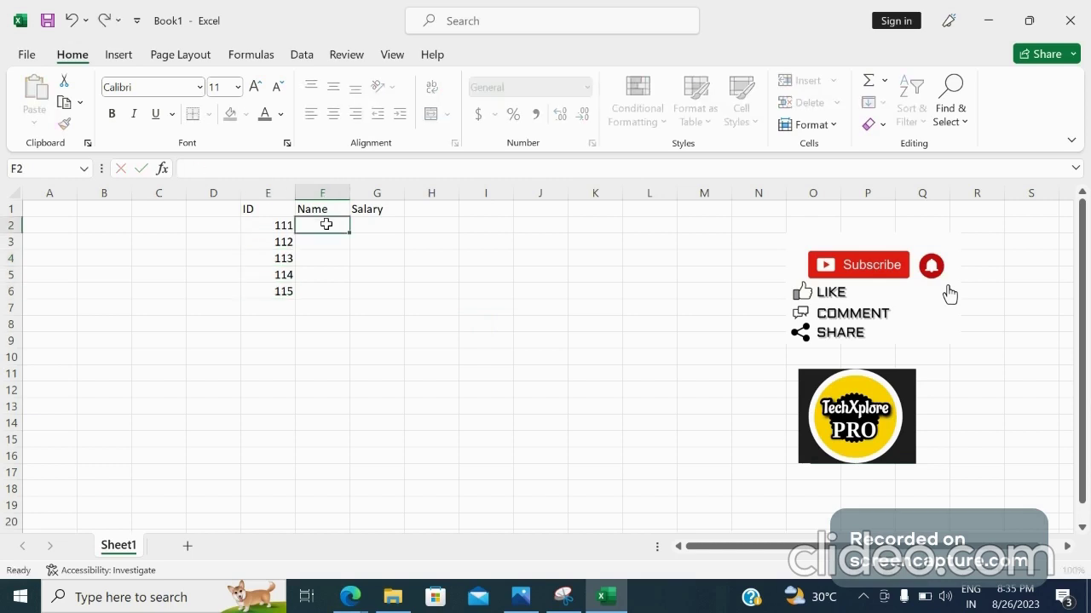
type("Ravi")
key("Return")
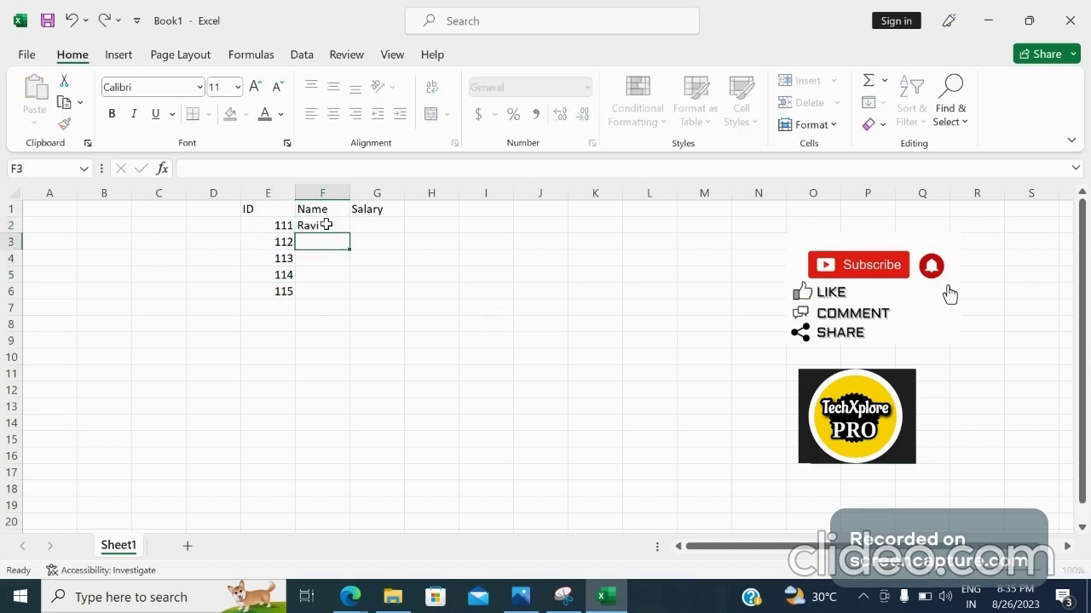
type("Raj")
key("Return")
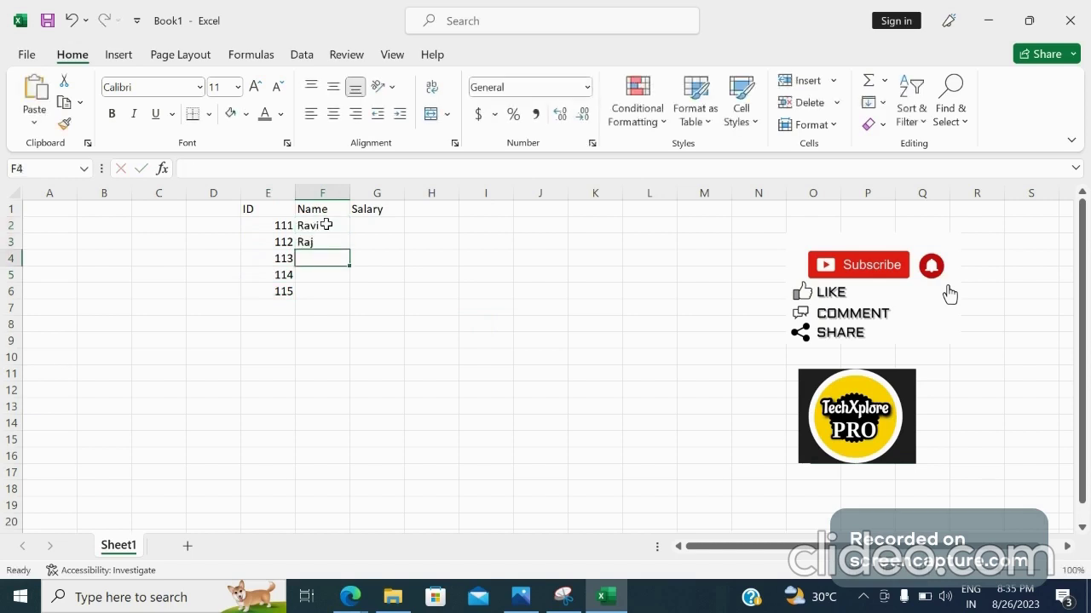
type("Peter")
key("Return")
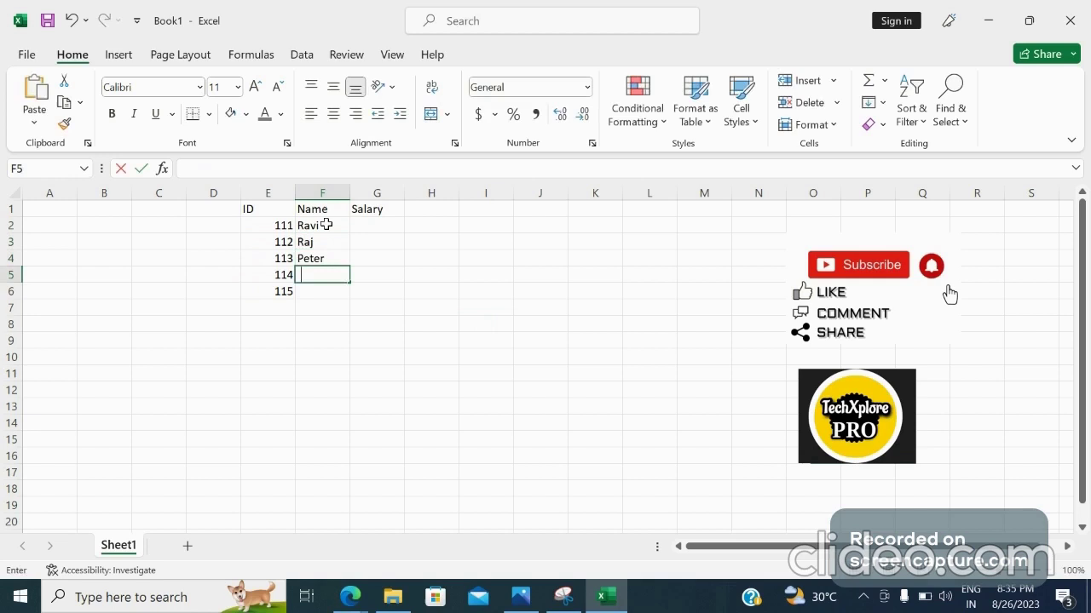
type("John")
key("Return")
type("Sandh")
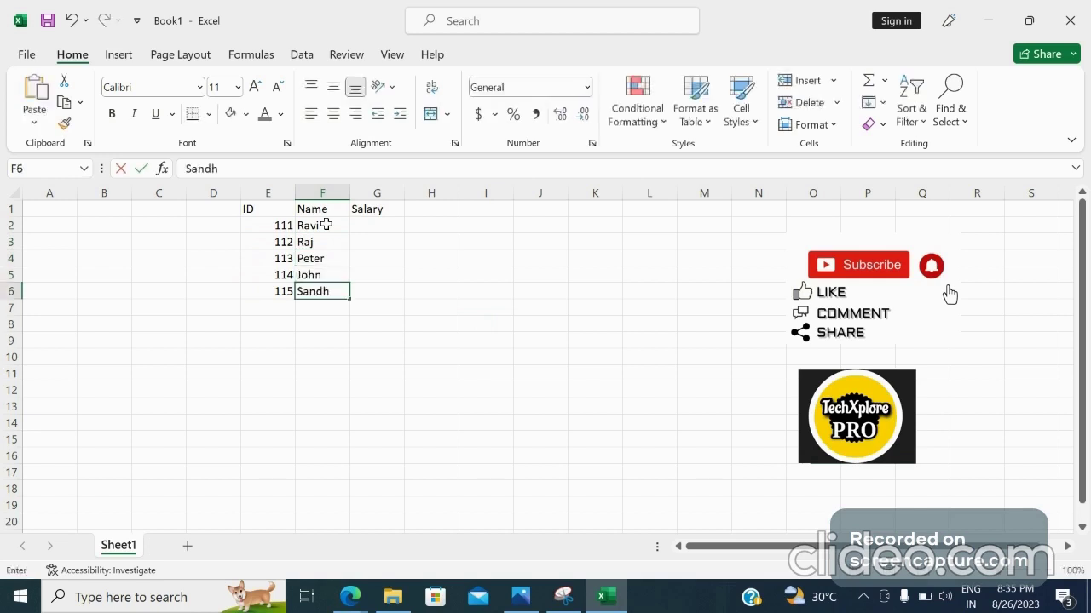
type("ya")
Enter salaries 2000, 3000, 4000, 5000 and 6000 in G2:G6.
left_click(376, 222)
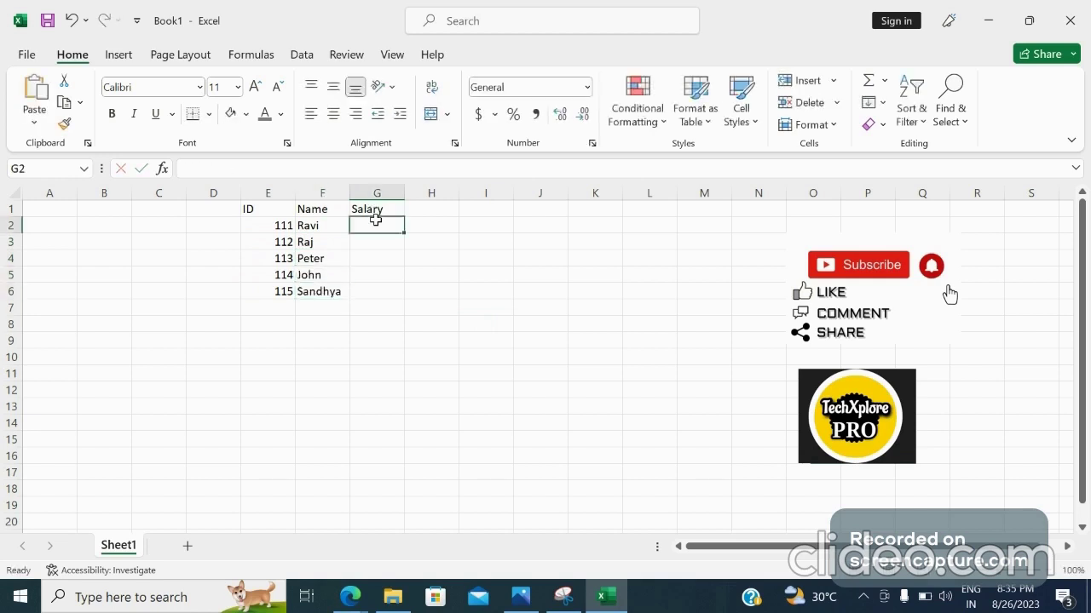
type("2000")
key("ctrl+Return")
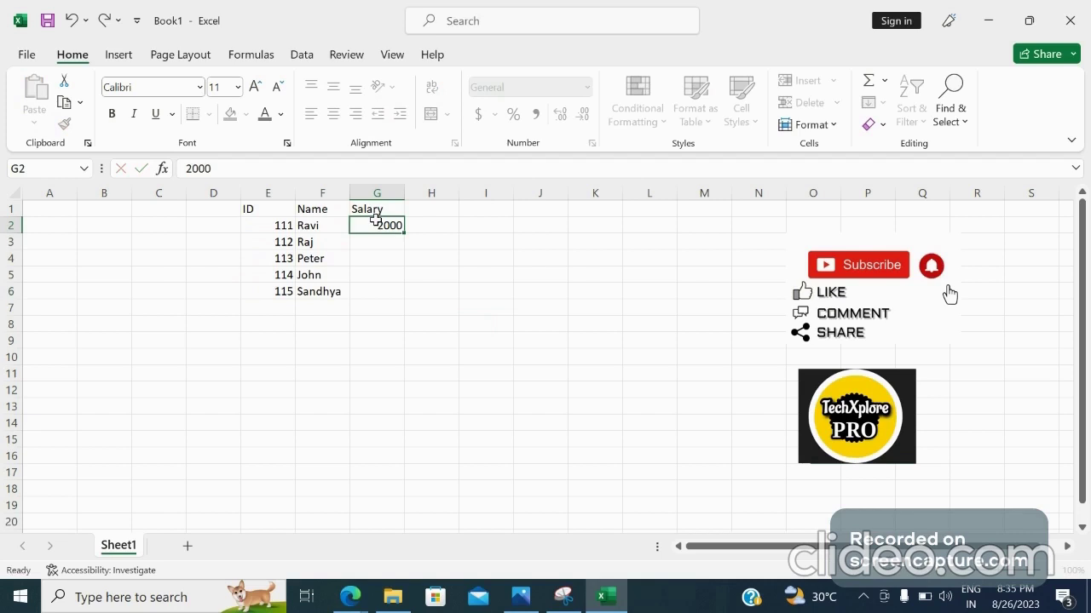
key("Down")
type("300")
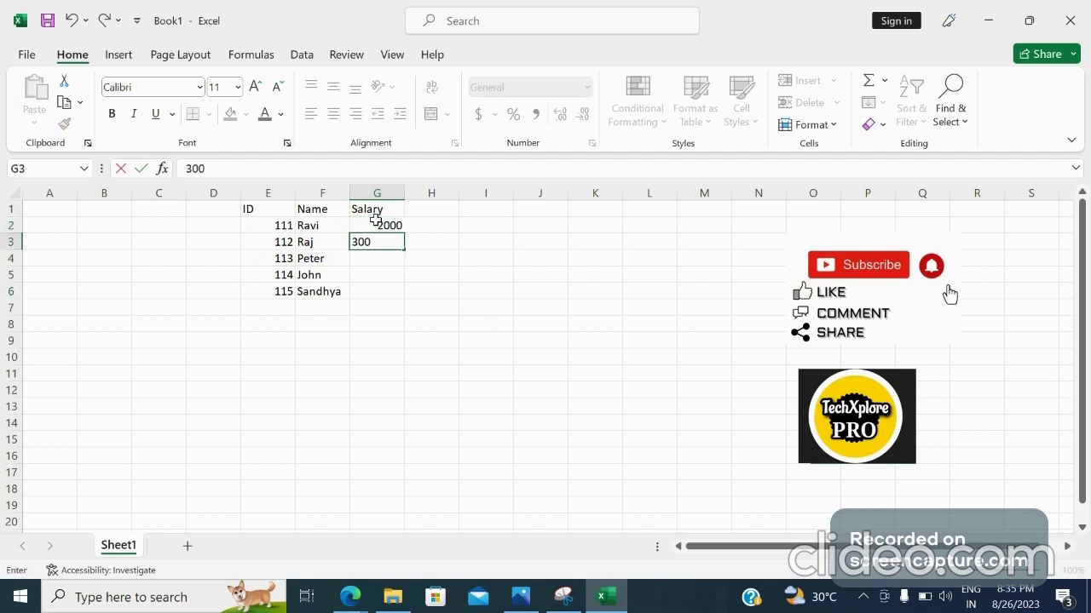
type("0")
key("Return")
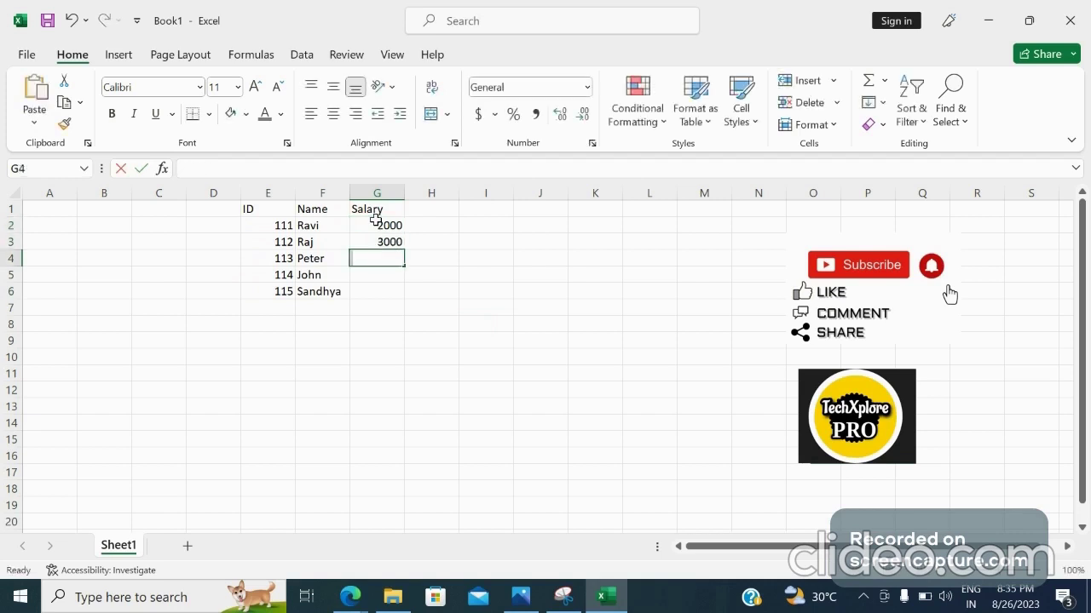
type("4000")
key("Return")
type("5")
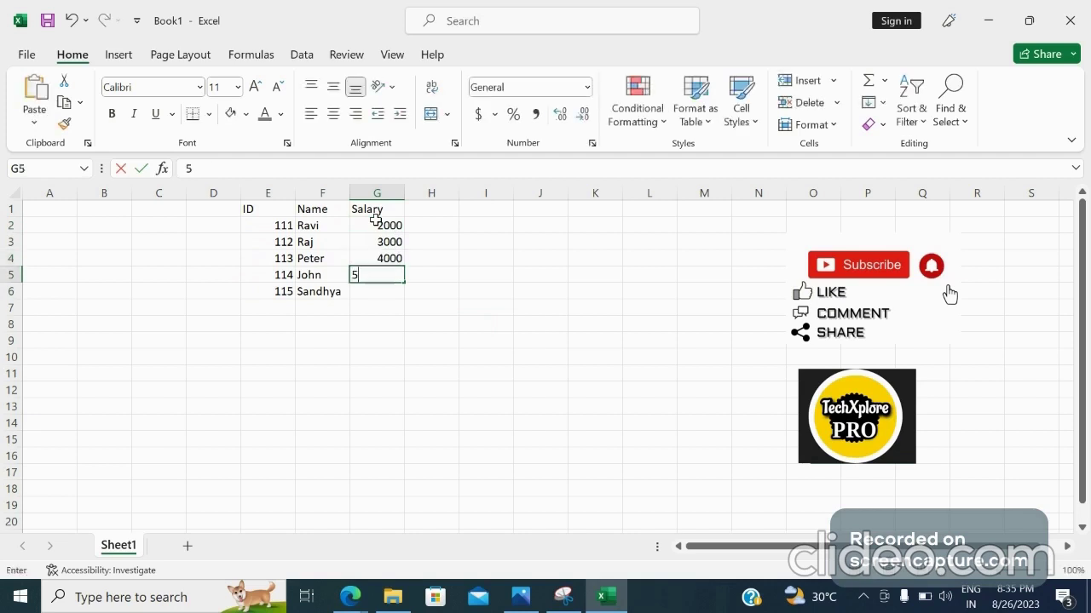
type("000")
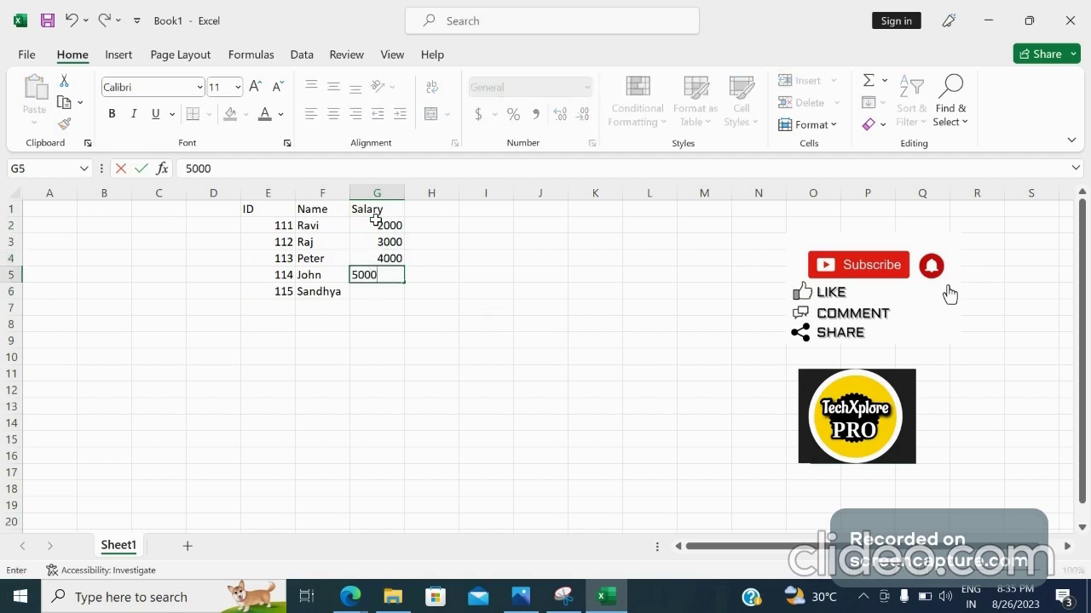
key("Return")
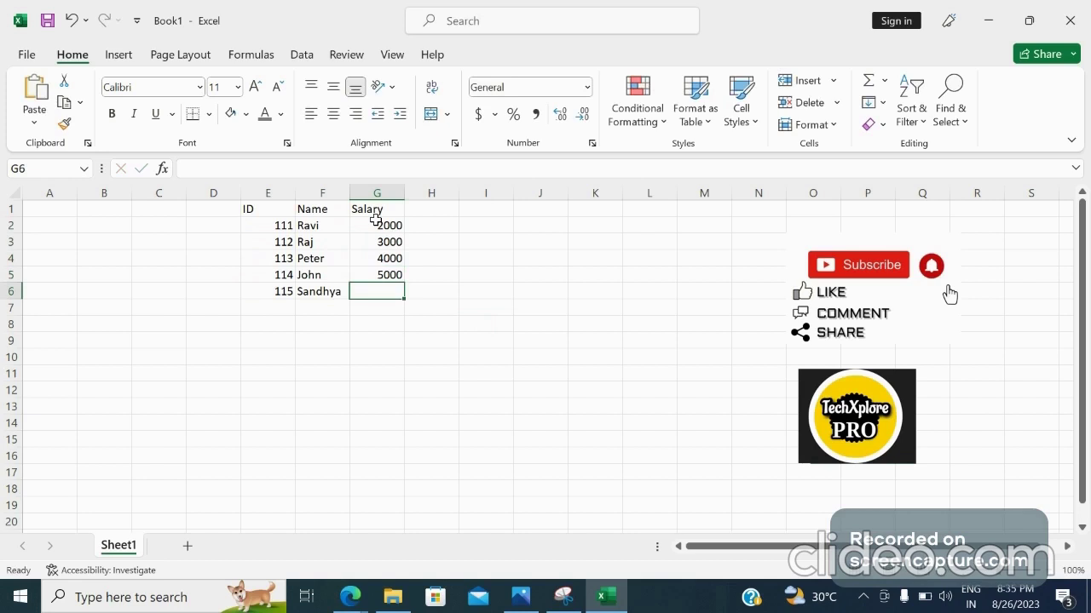
type("6000")
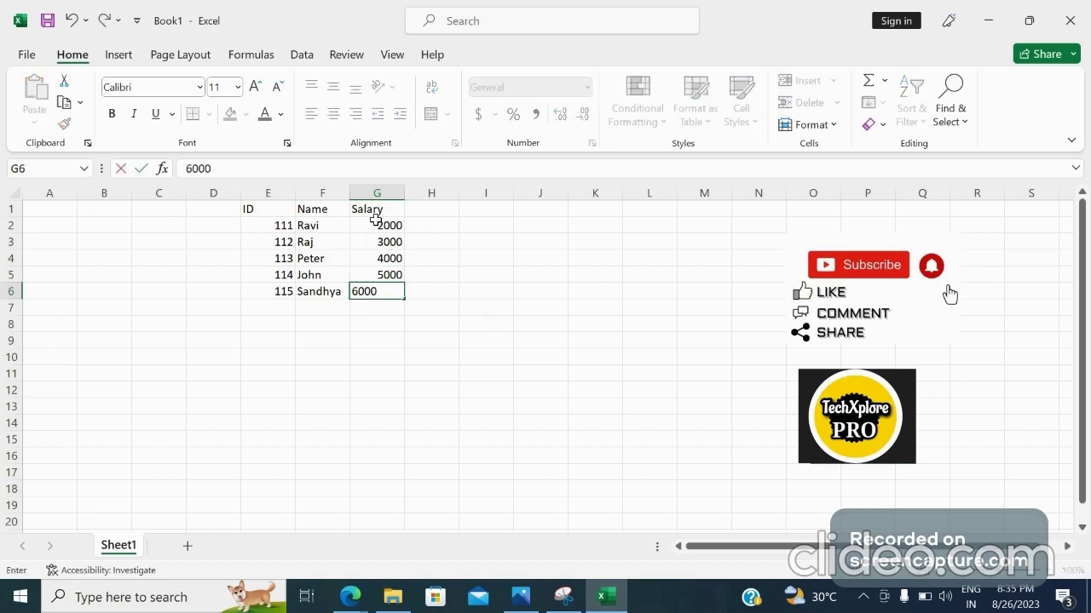
left_click(491, 209)
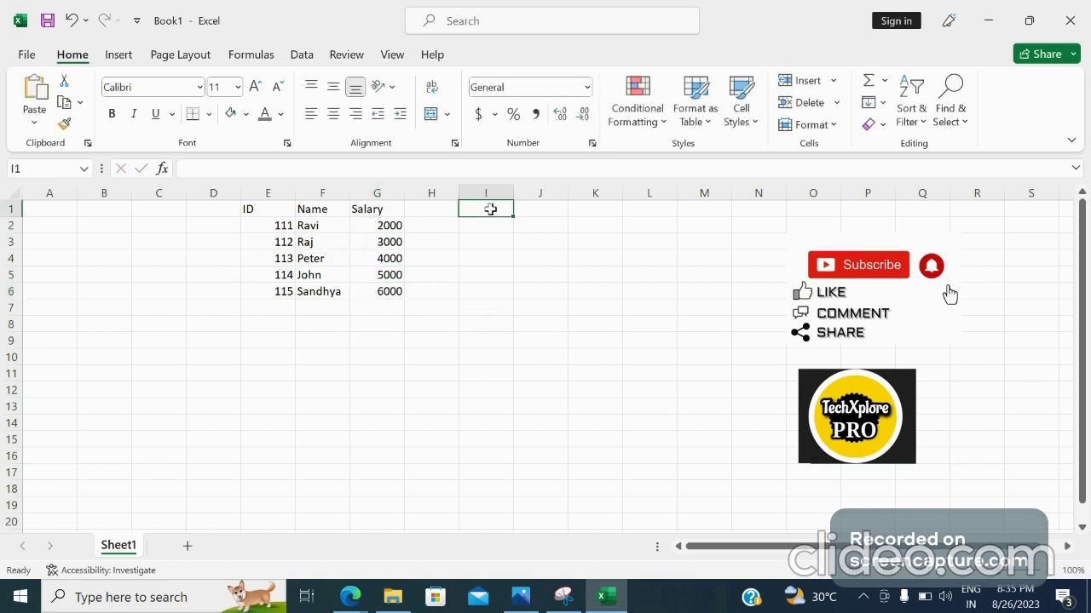
Add ID and Address headers in I1:J1 and copy IDs 111–115 into I2:I6.
type("ID")
left_click(526, 215)
type("A")
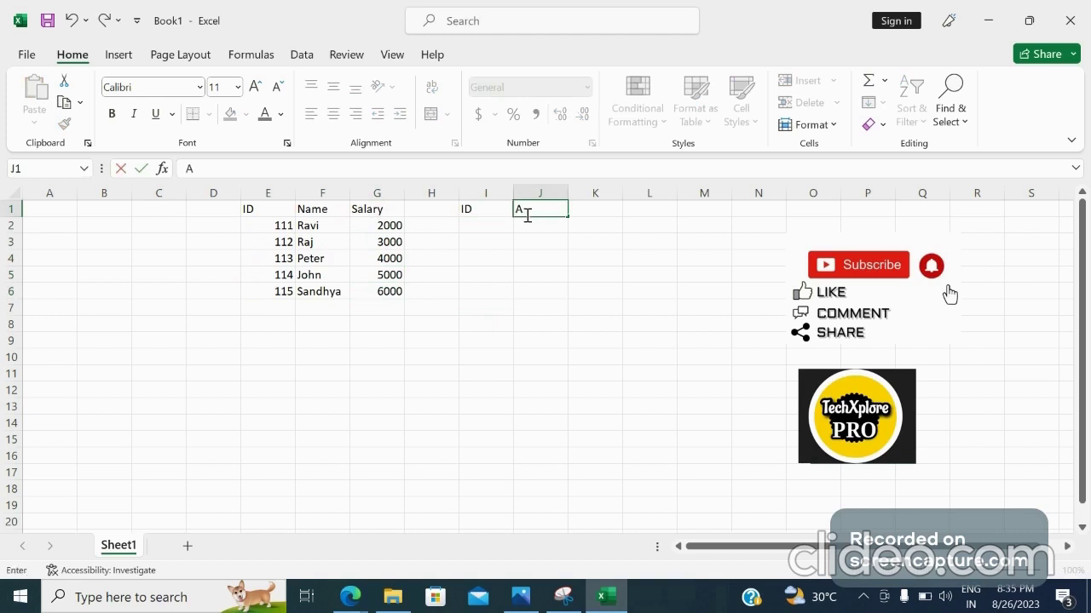
type("ddress")
left_click(494, 226)
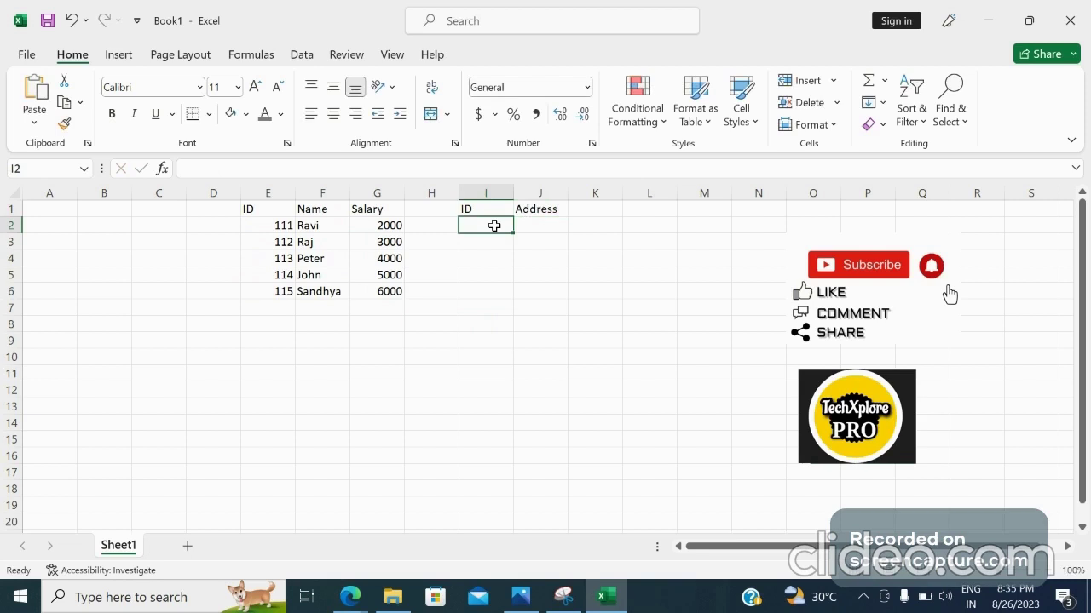
left_click_drag(289, 229, 274, 290)
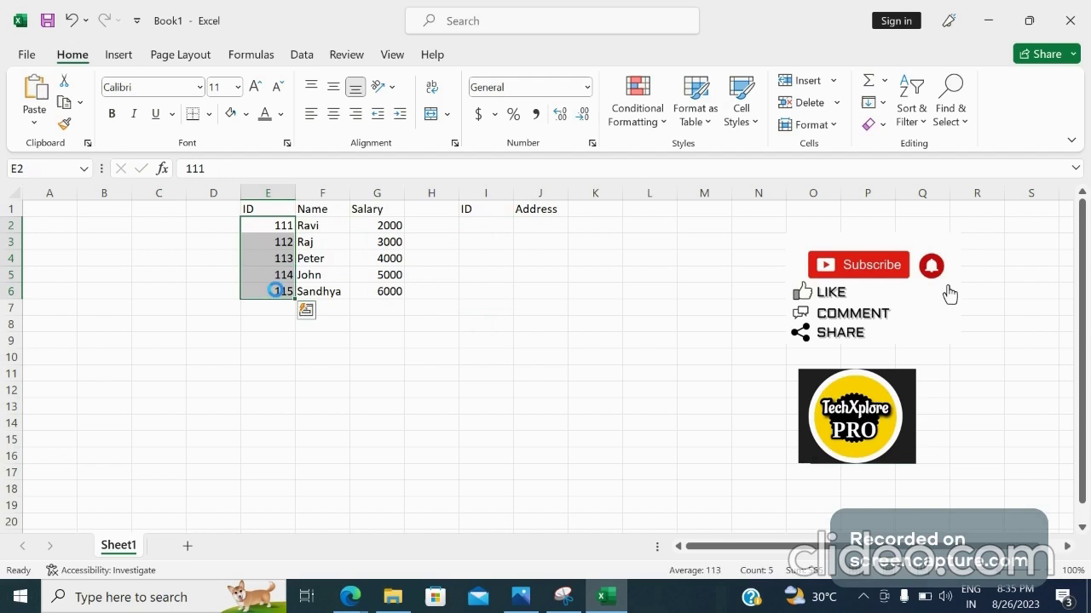
key("ctrl+c")
left_click(477, 228)
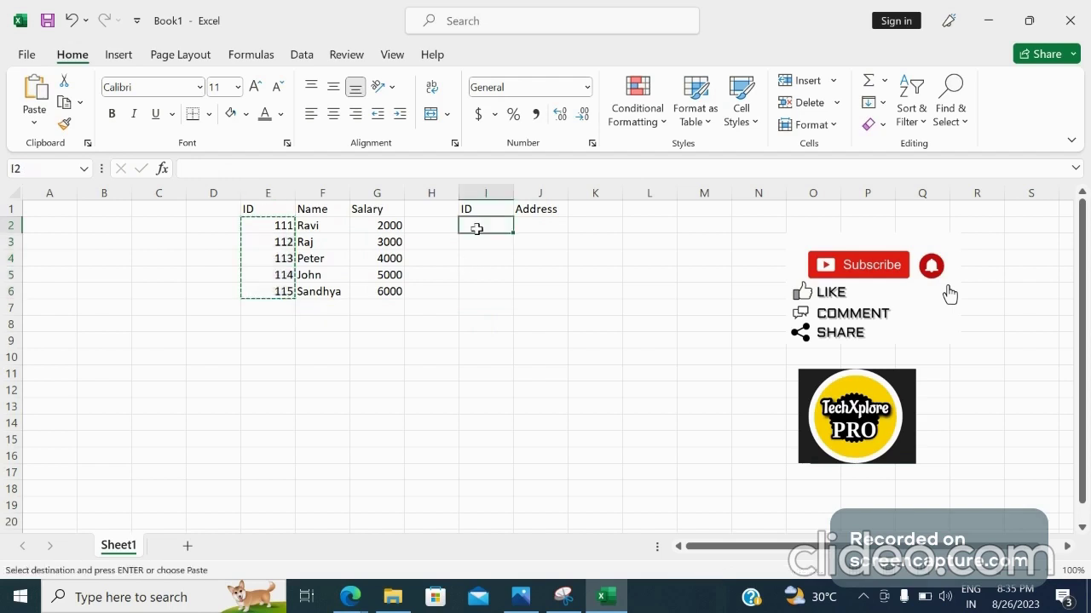
key("ctrl+v")
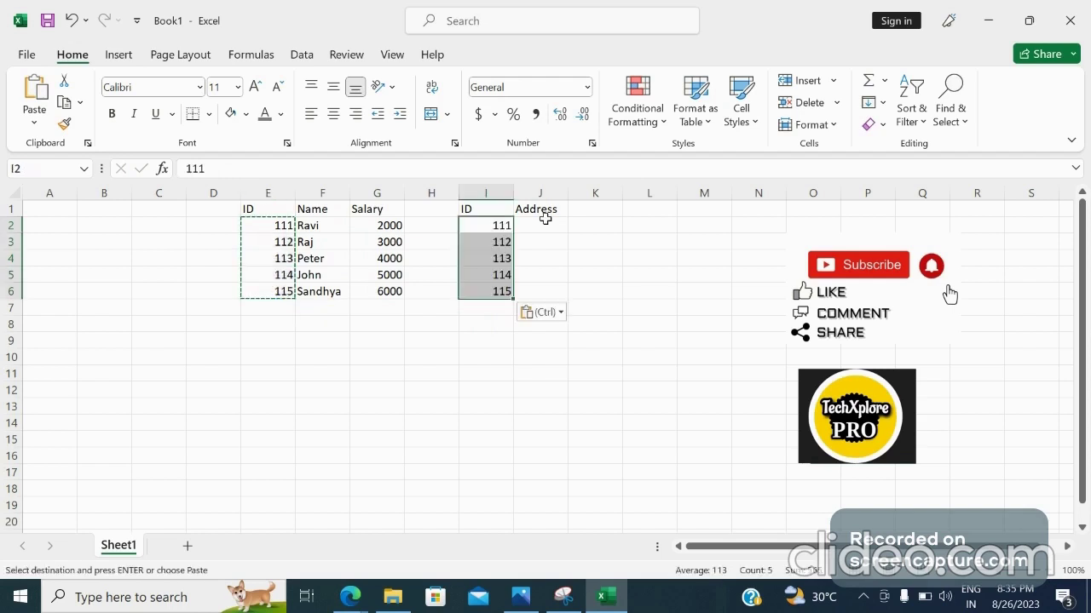
Enter addresses VIJ, CHN, PUN, BAN, HYD in J2:J6, correcting VJ to VIJ.
left_click(550, 225)
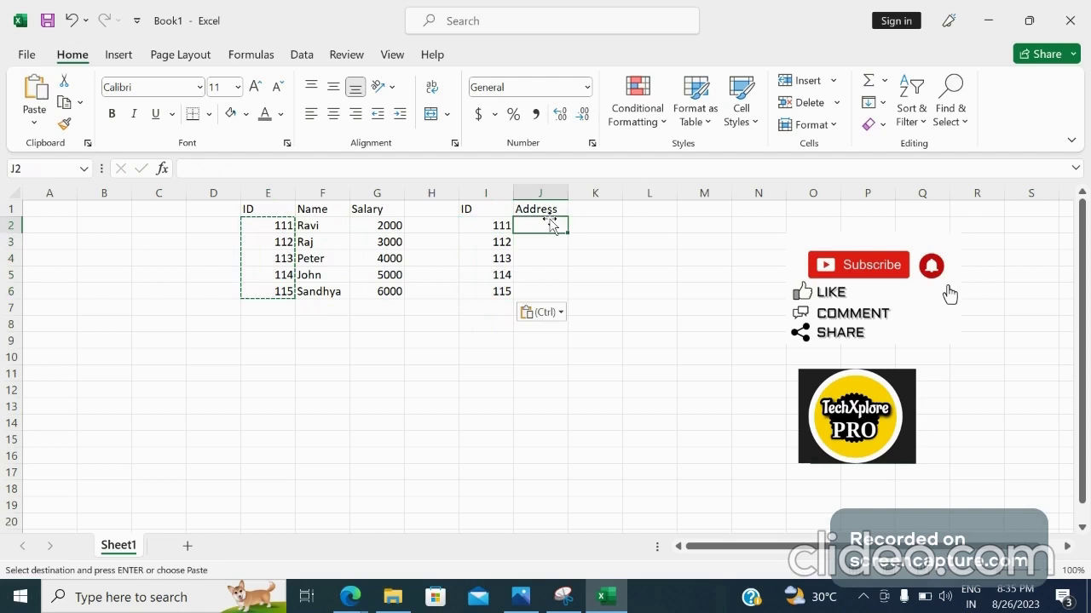
type("VJ")
key("Return")
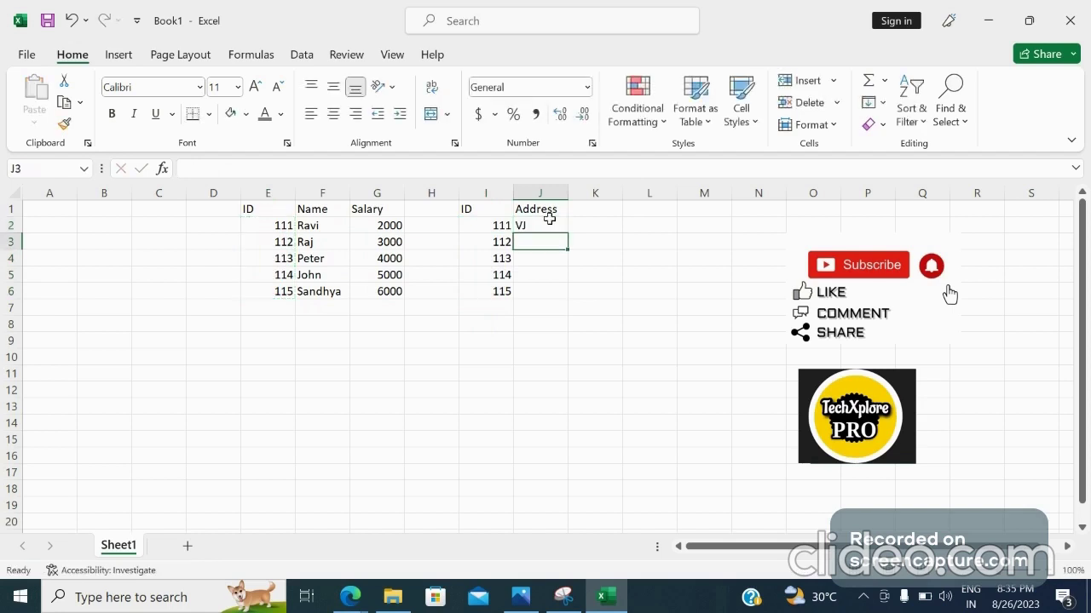
type("CHN")
key("Return")
type("P")
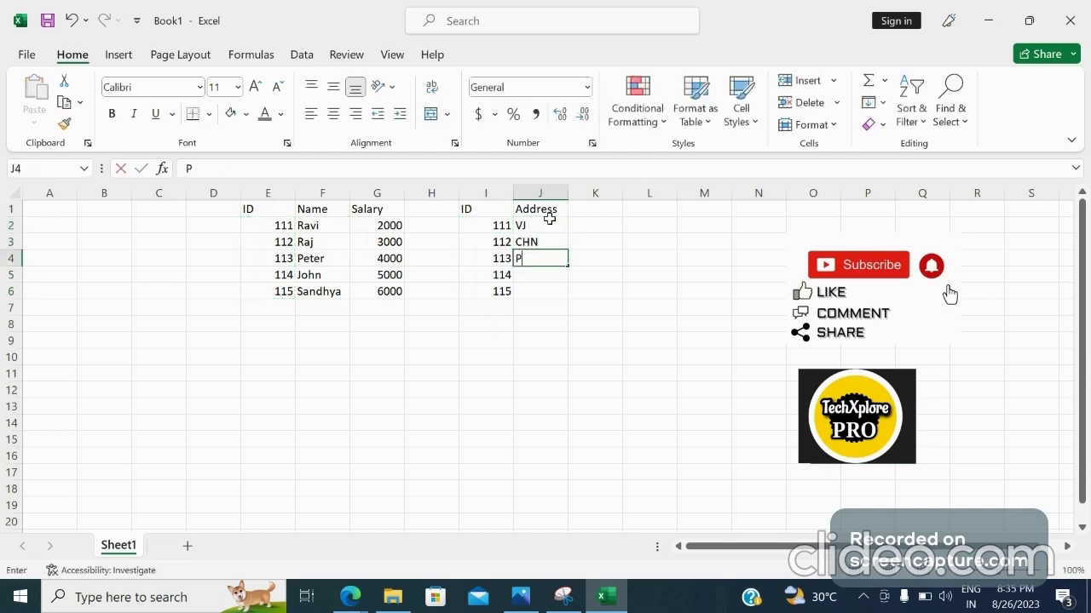
type("UN")
key("Up")
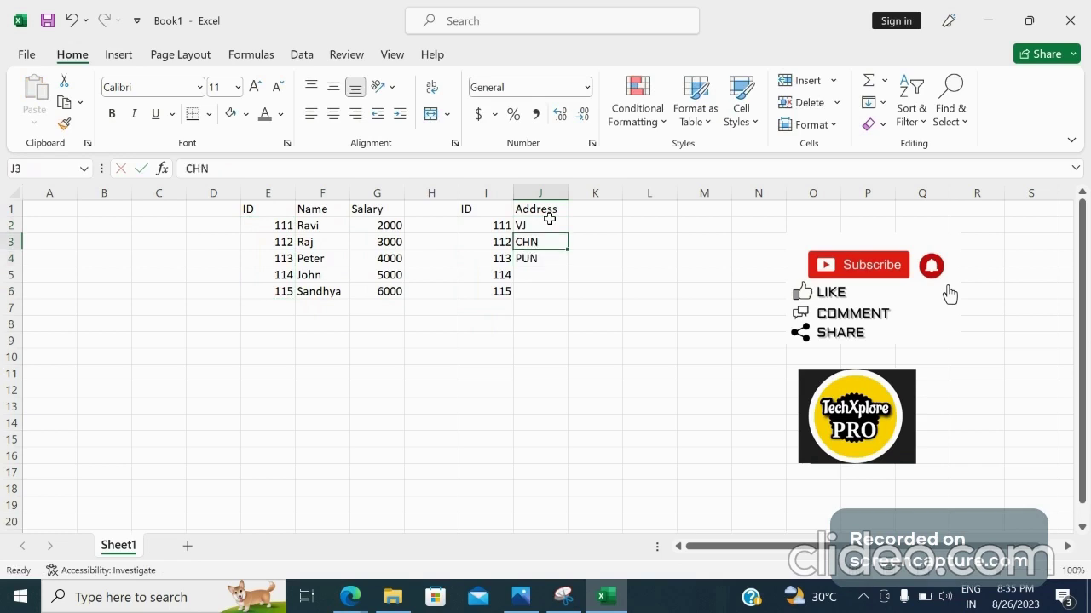
left_click(539, 271)
type("BAN")
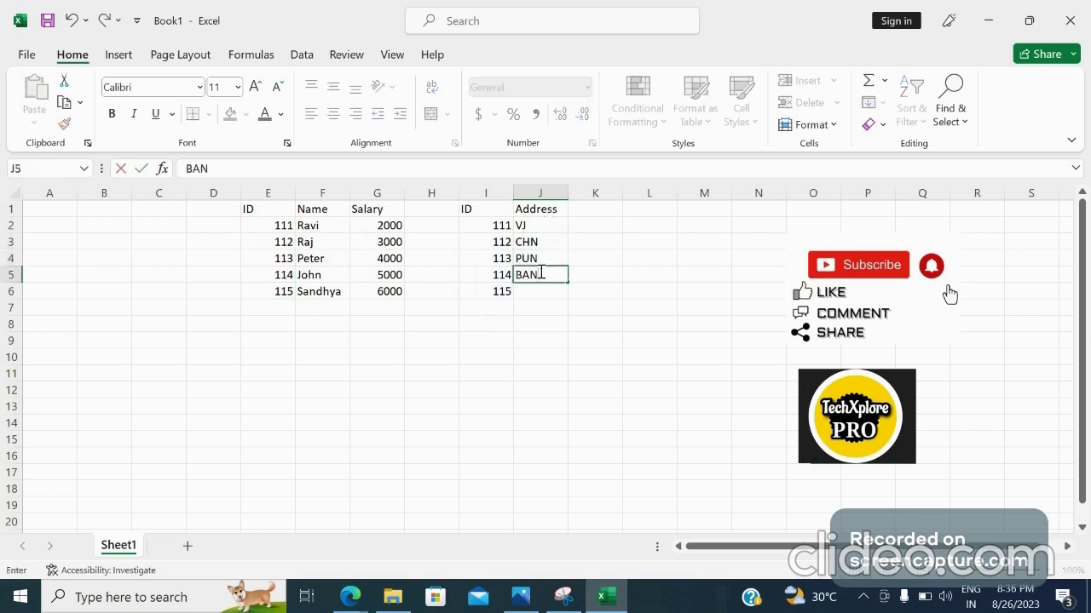
key("Return")
type("HY")
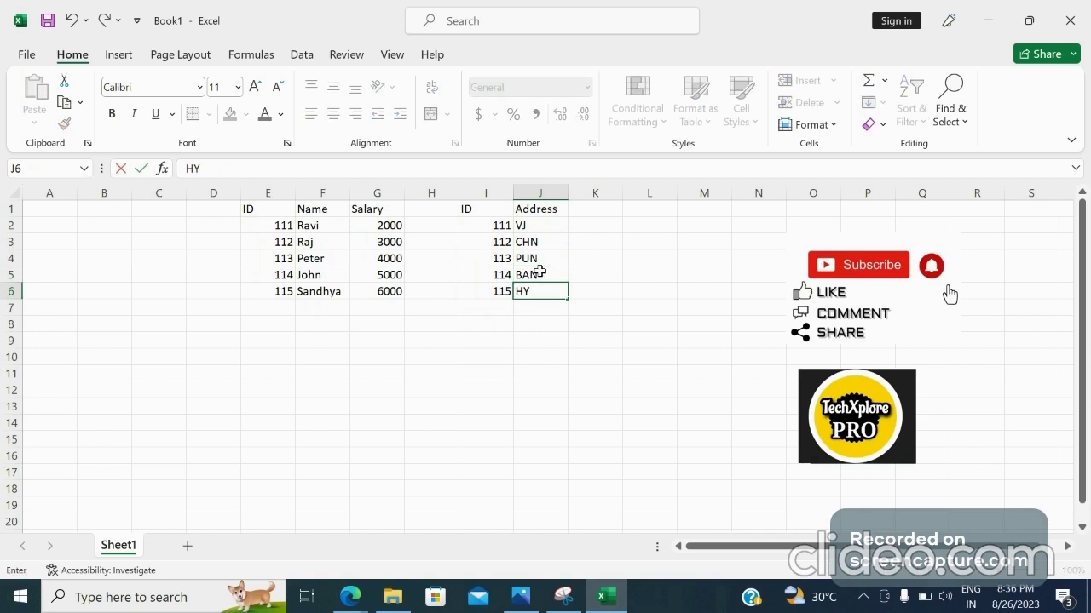
type("D")
left_click(541, 227)
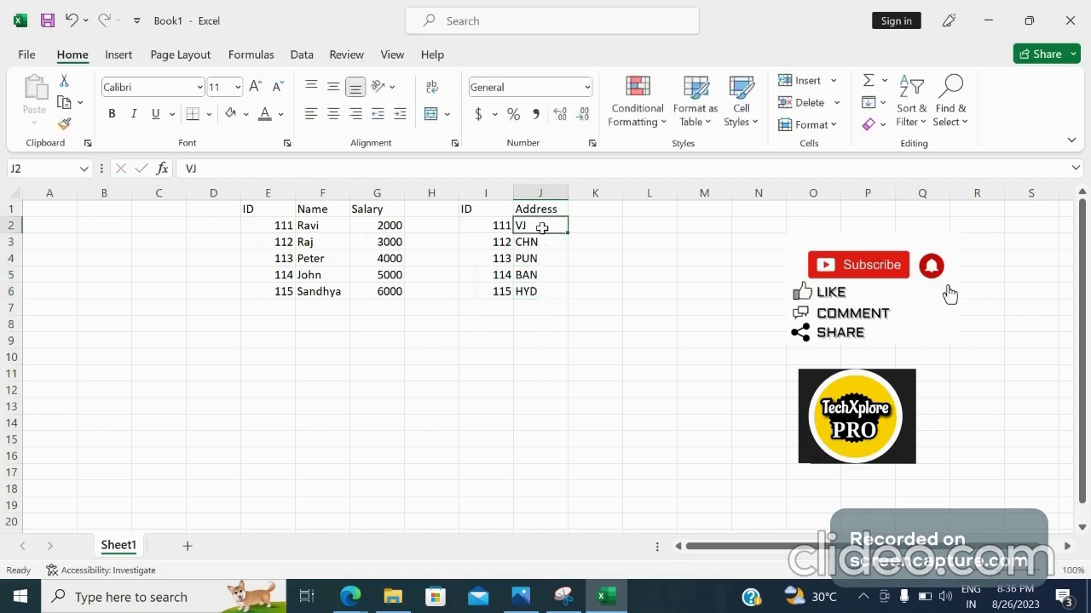
type("VIJ")
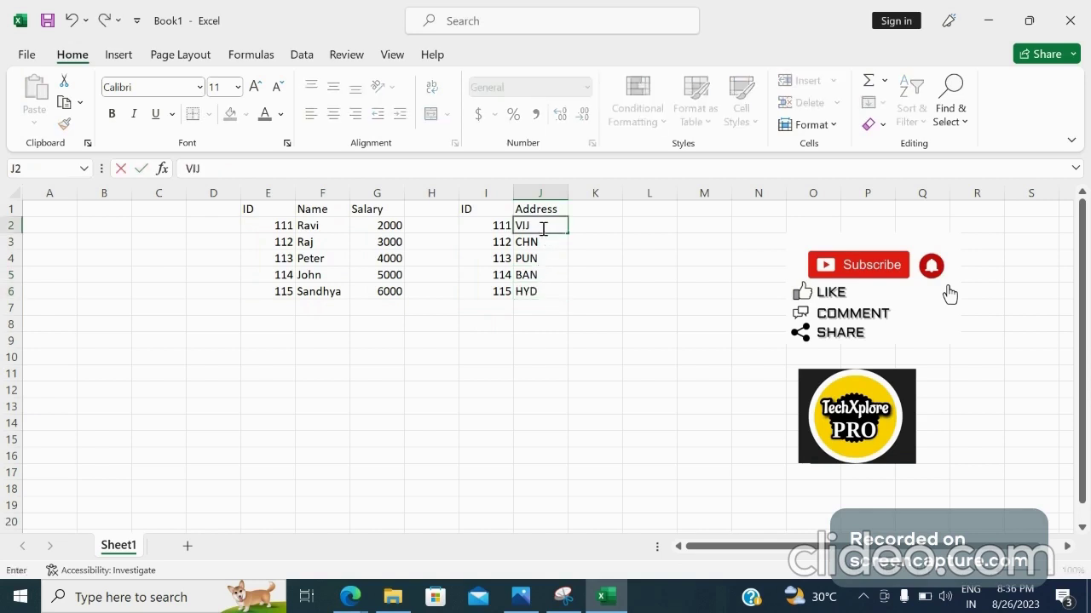
left_click(433, 351)
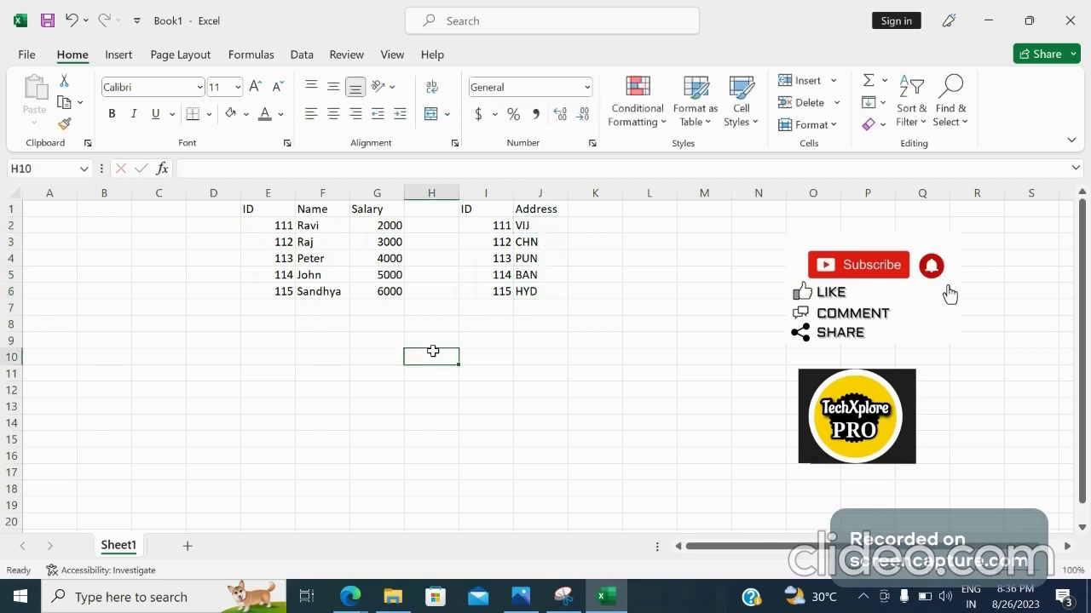
Convert the ID/Name/Salary range E1:G6 into an Excel table with Ctrl+T.
left_click(277, 227)
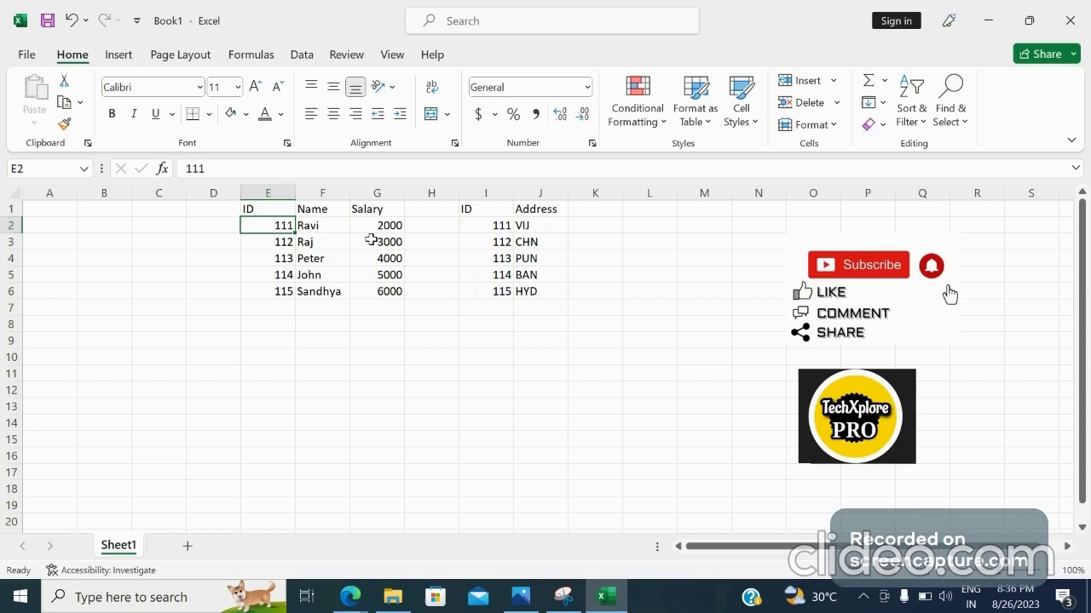
key("ctrl+t")
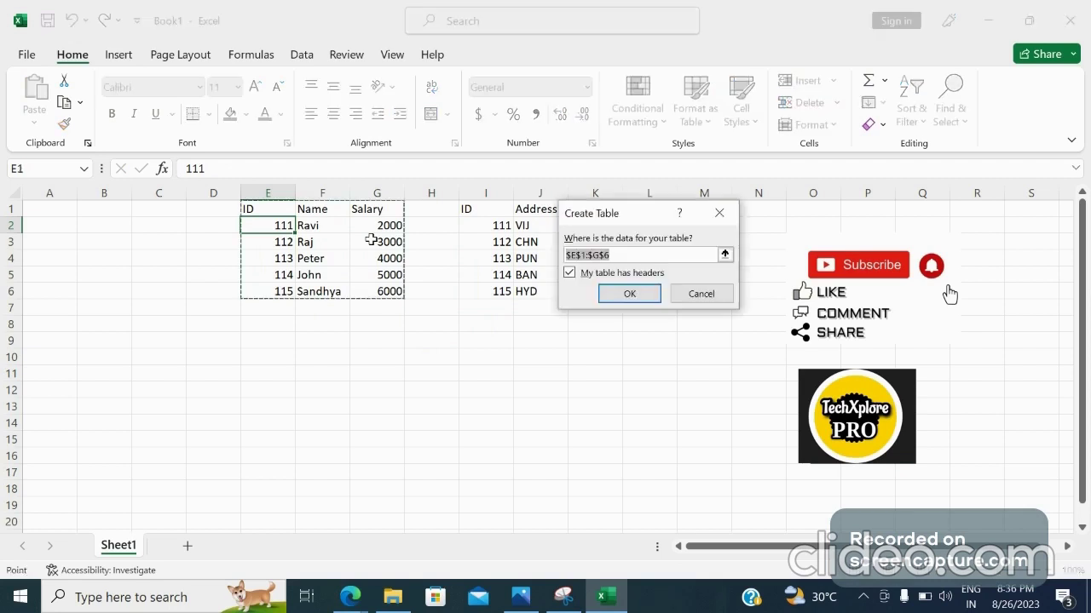
left_click(623, 293)
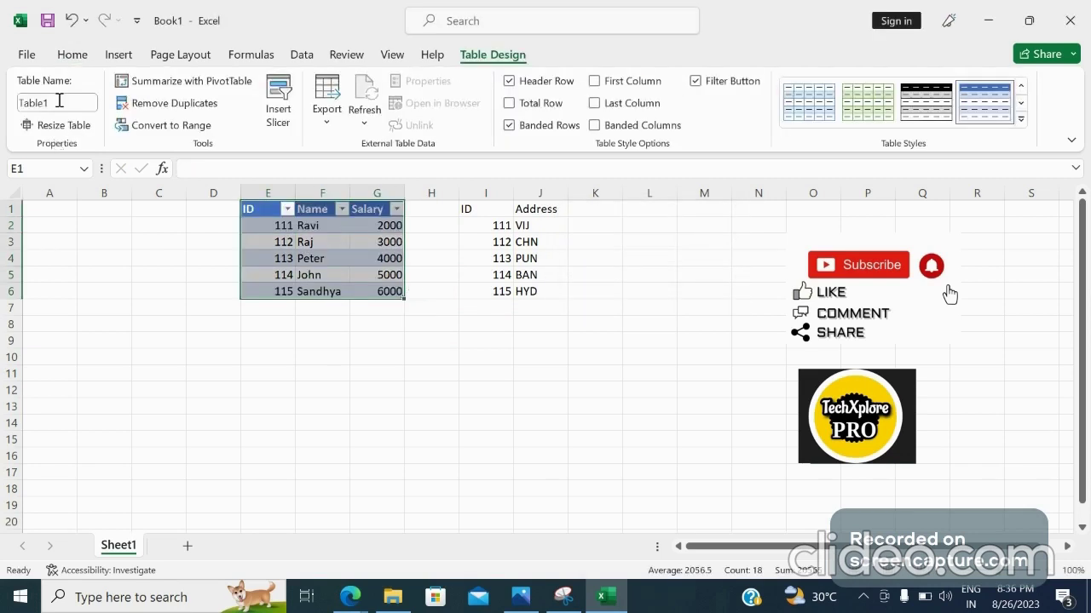
left_click(495, 241)
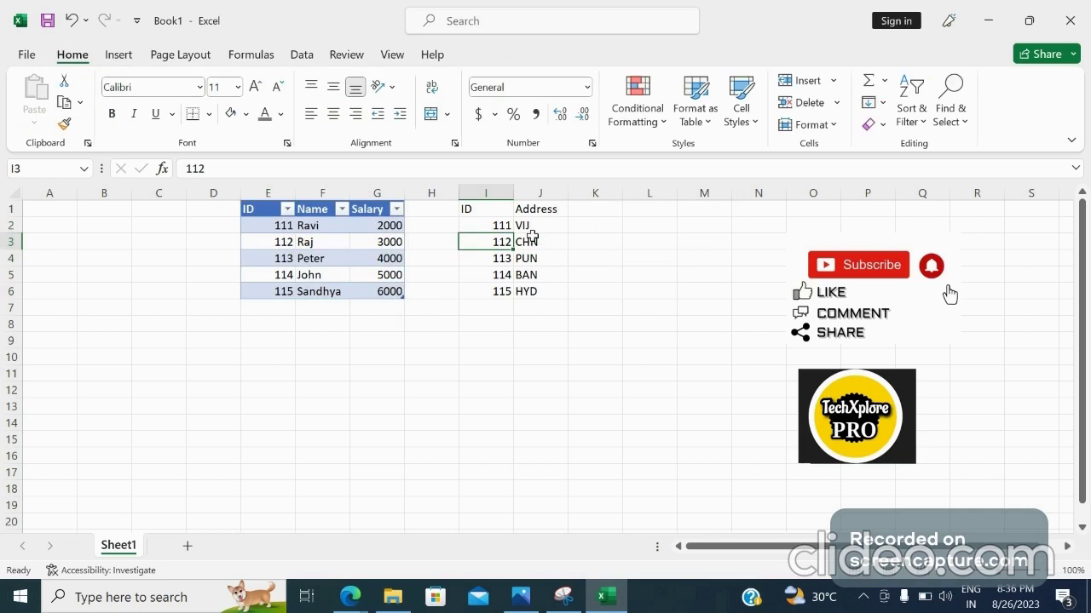
Convert the ID/Address range I1:J6 into a second Excel table.
left_click(529, 241)
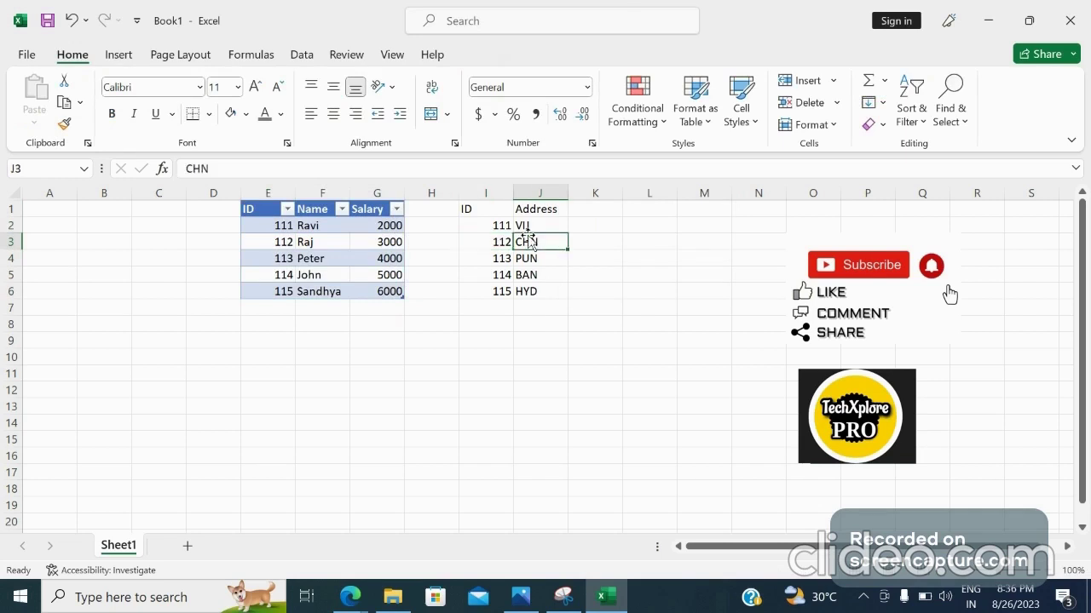
key("ctrl+t")
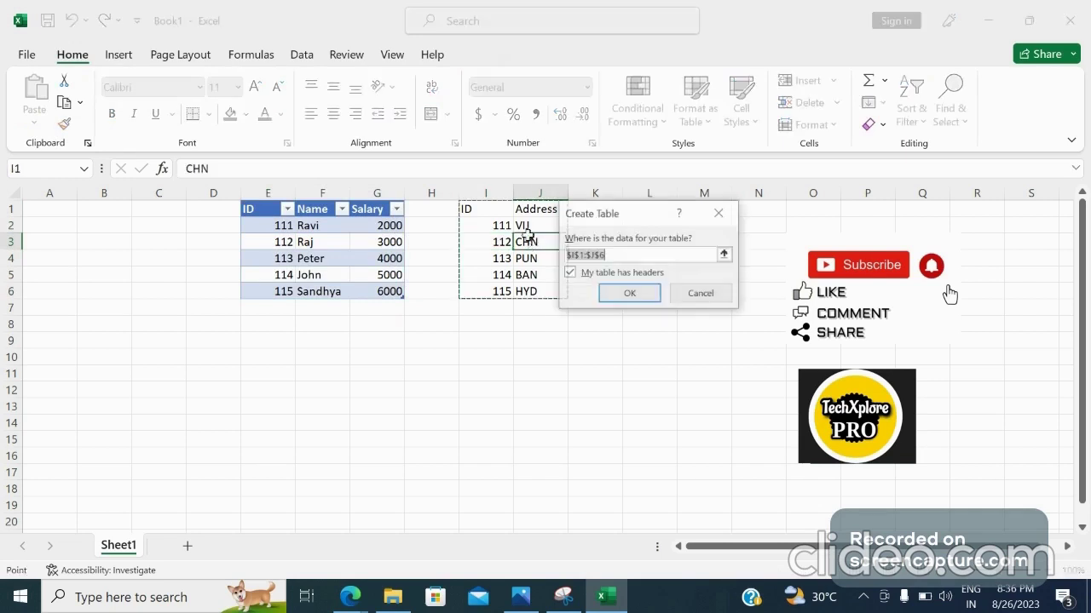
left_click(642, 294)
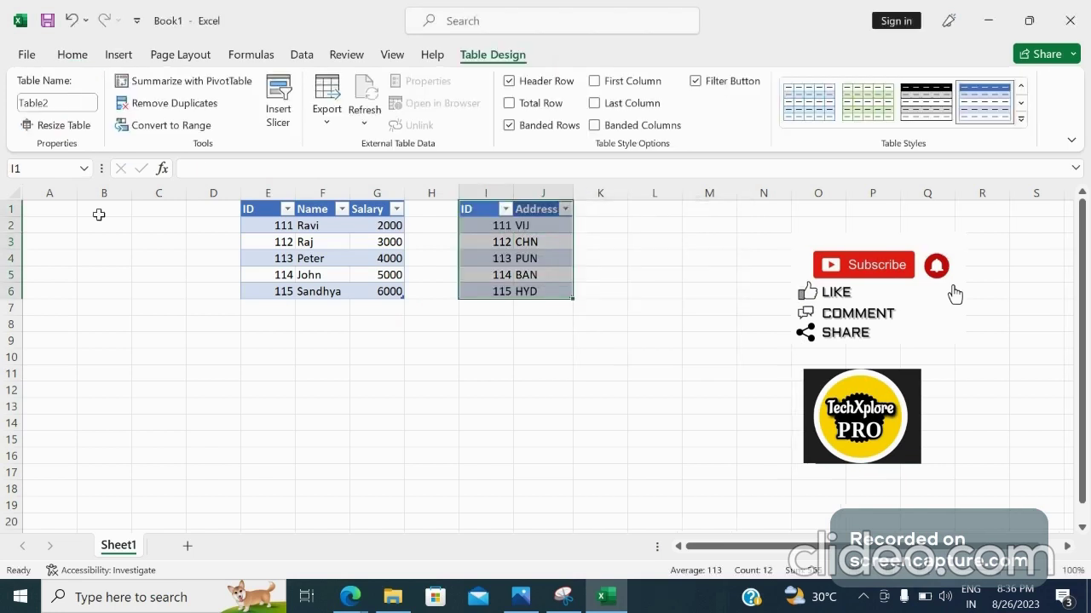
left_click(271, 260)
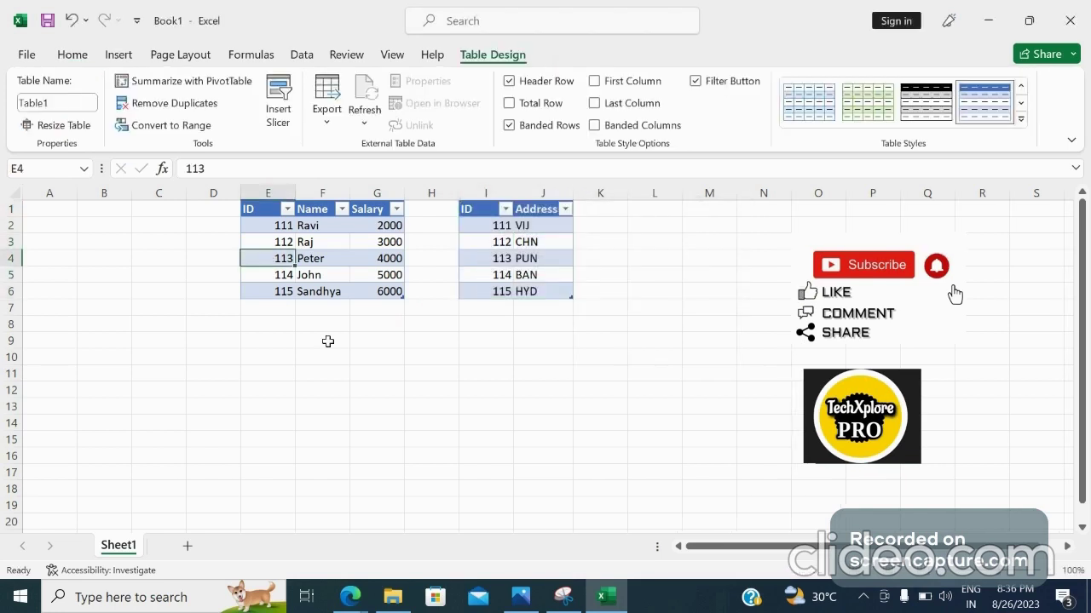
Insert a PivotTable from Table1 on a new worksheet, adding the data to the Data Model.
left_click(328, 342)
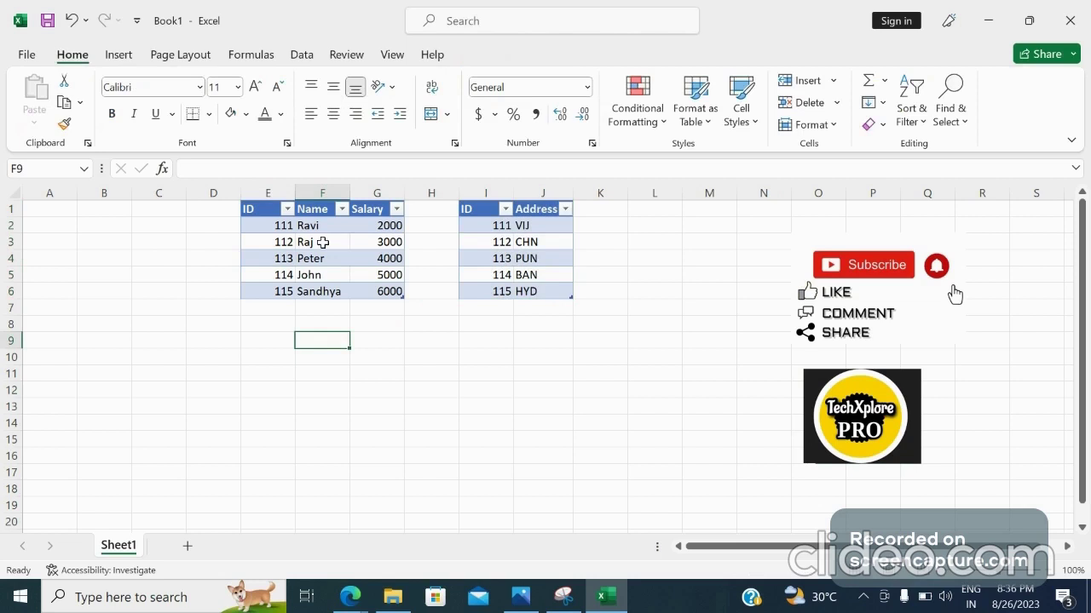
left_click(290, 242)
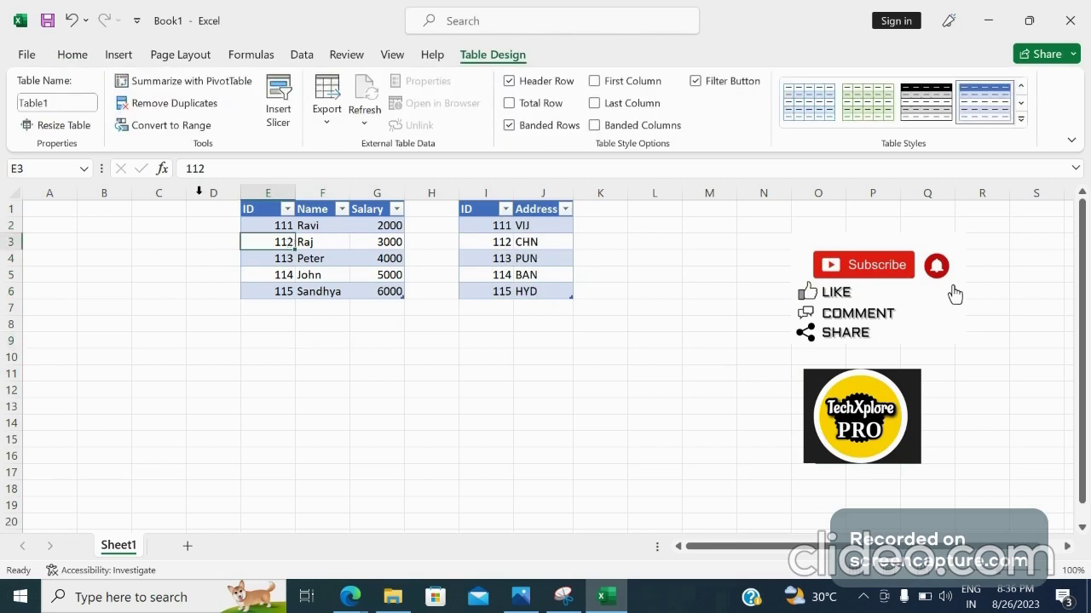
left_click(118, 53)
left_click(47, 88)
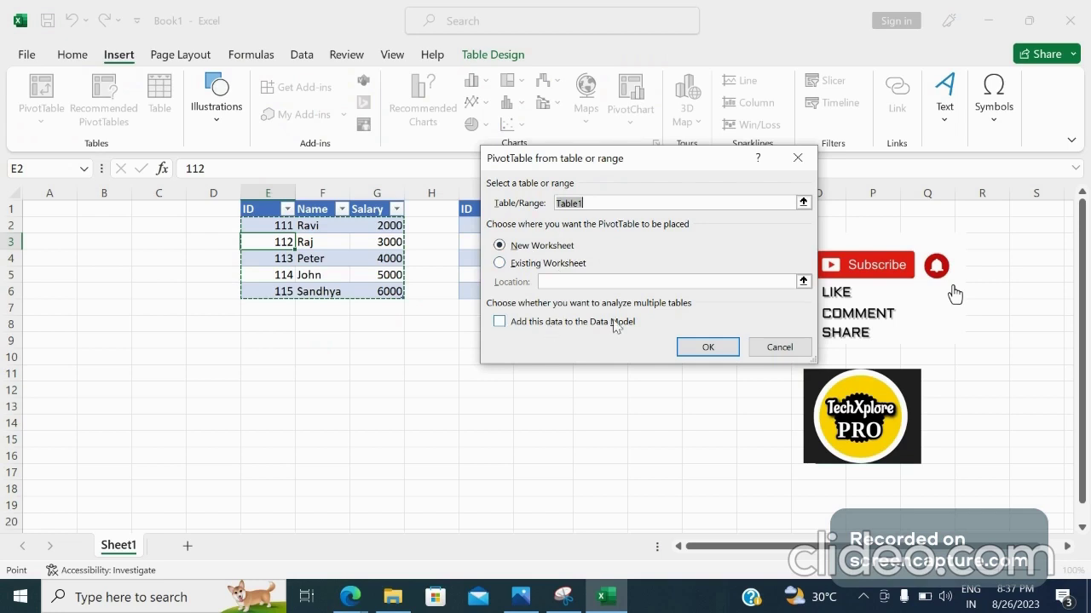
left_click(499, 322)
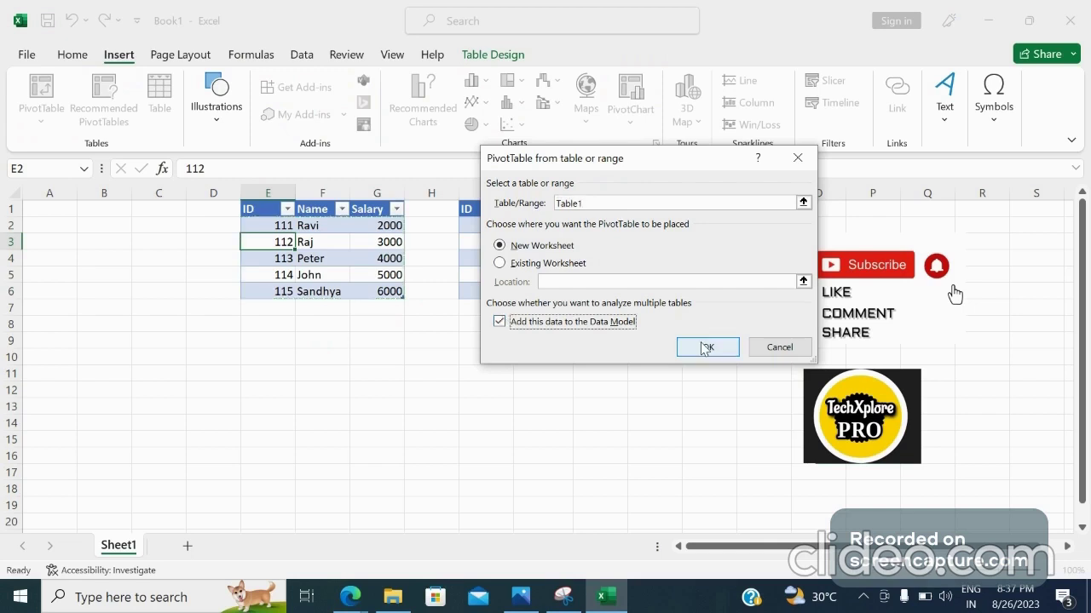
left_click(704, 348)
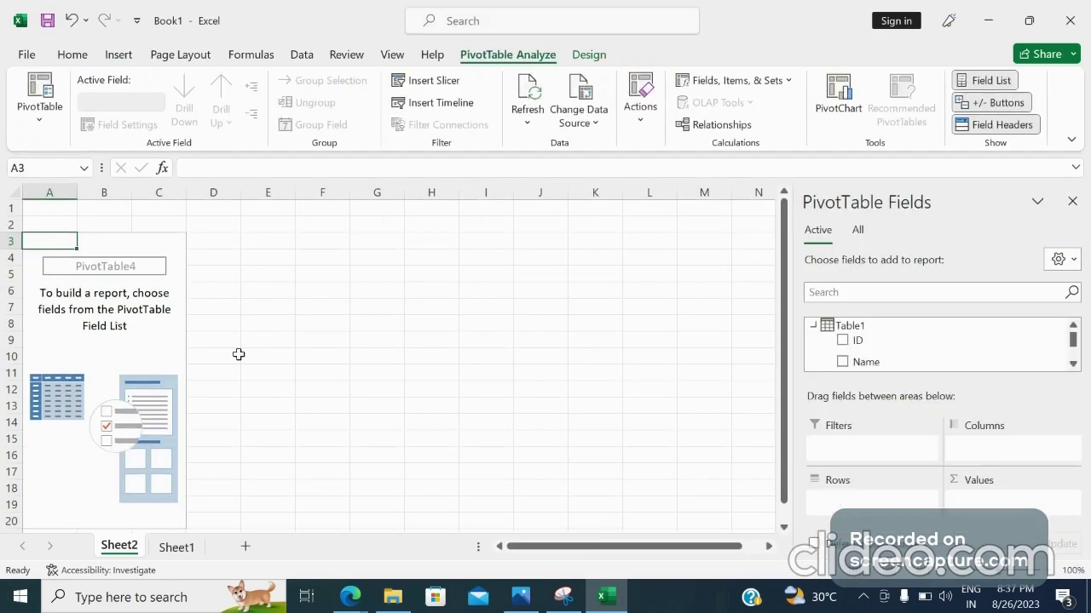
Show all tables in the PivotTable Fields list and expand Table1's fields.
left_click(814, 327)
left_click(815, 327)
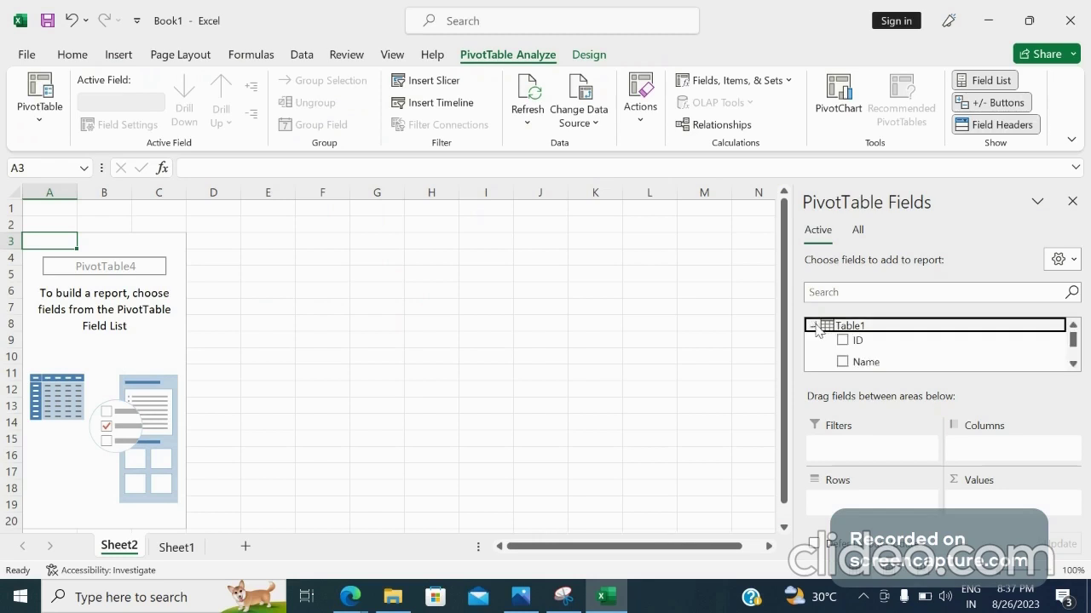
left_click(859, 230)
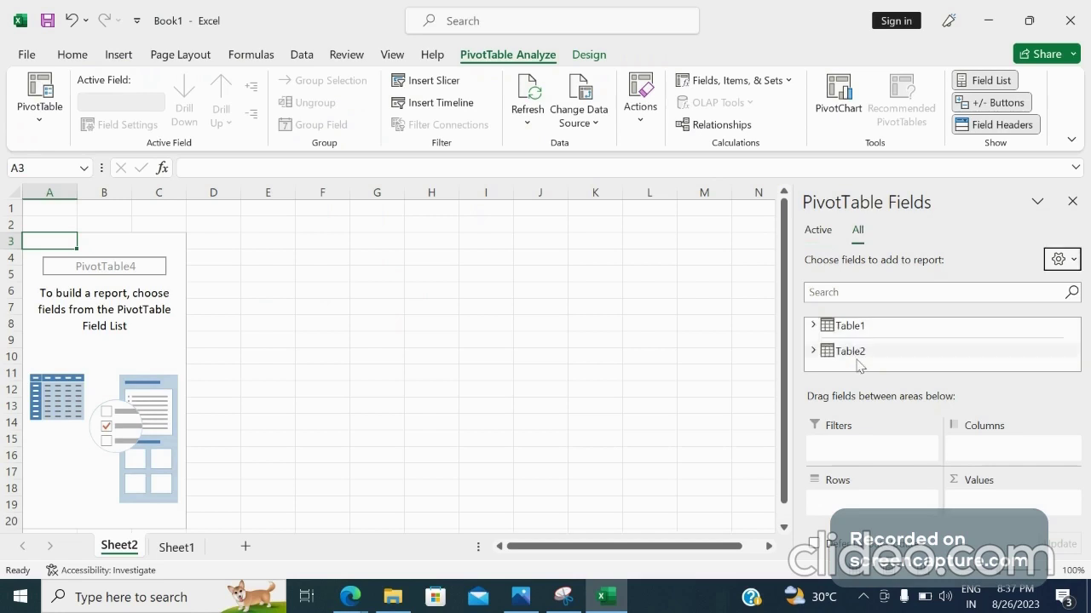
left_click(813, 326)
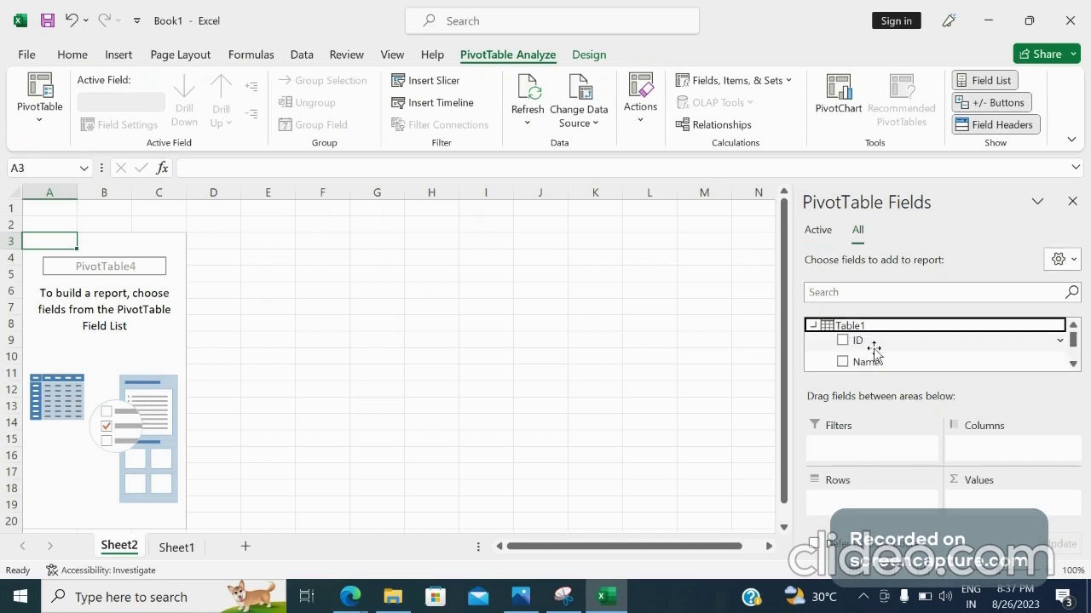
Put ID and Name in Rows and Sum of Salary in Values, then expand Table2.
left_click(856, 341)
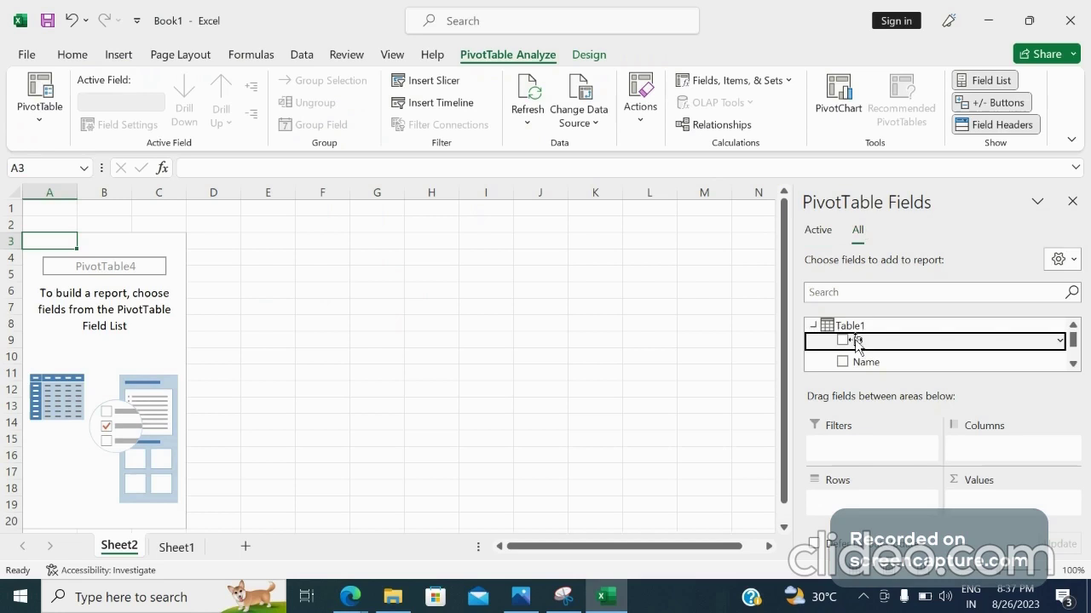
left_click(856, 341)
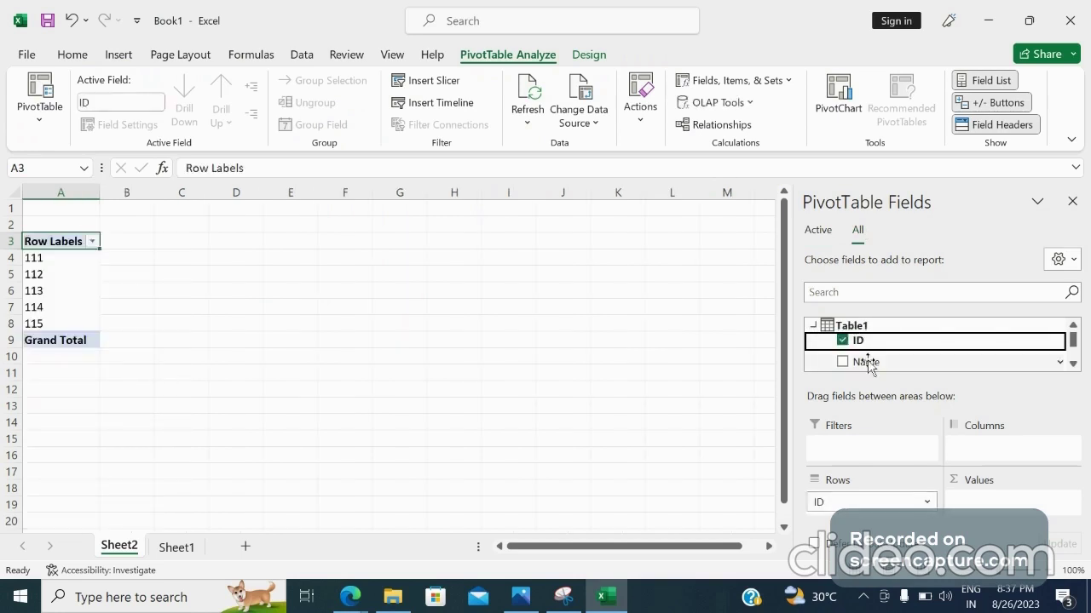
left_click_drag(866, 362, 845, 503)
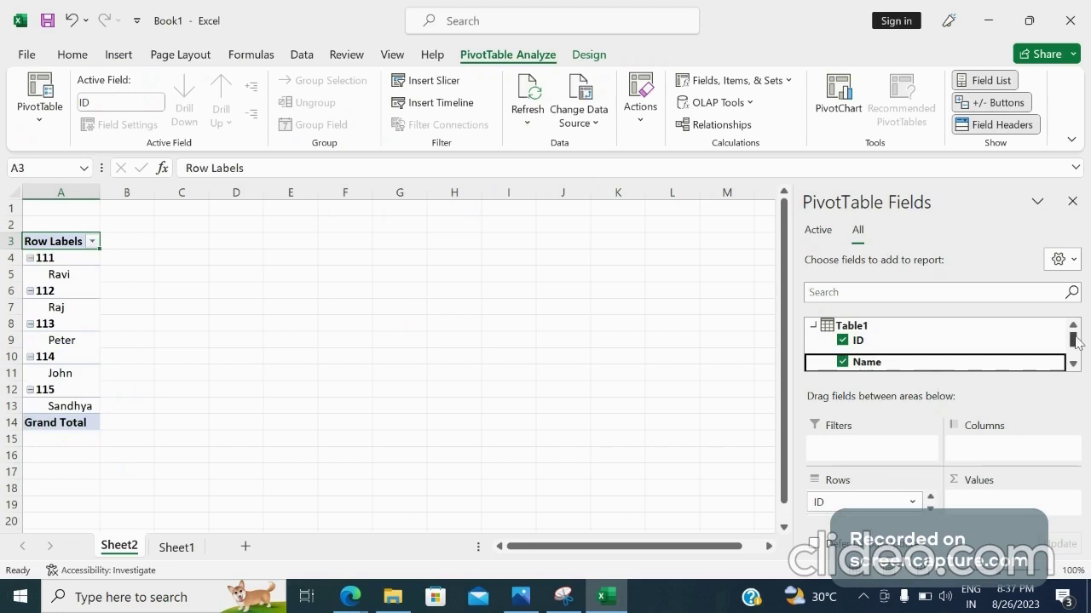
left_click_drag(1076, 342, 1076, 352)
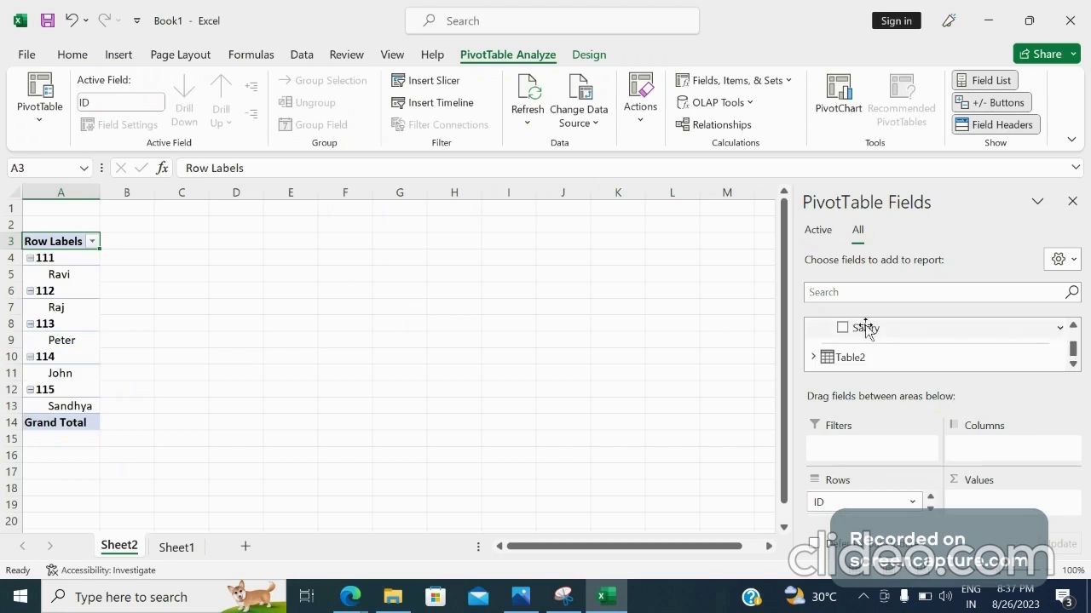
left_click_drag(865, 328, 976, 499)
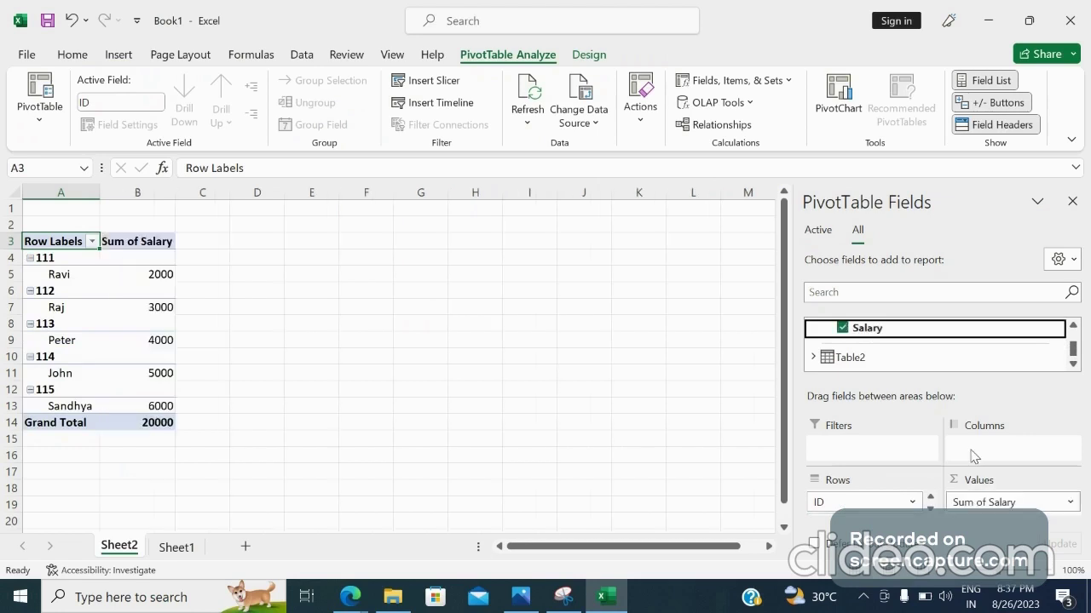
left_click(813, 358)
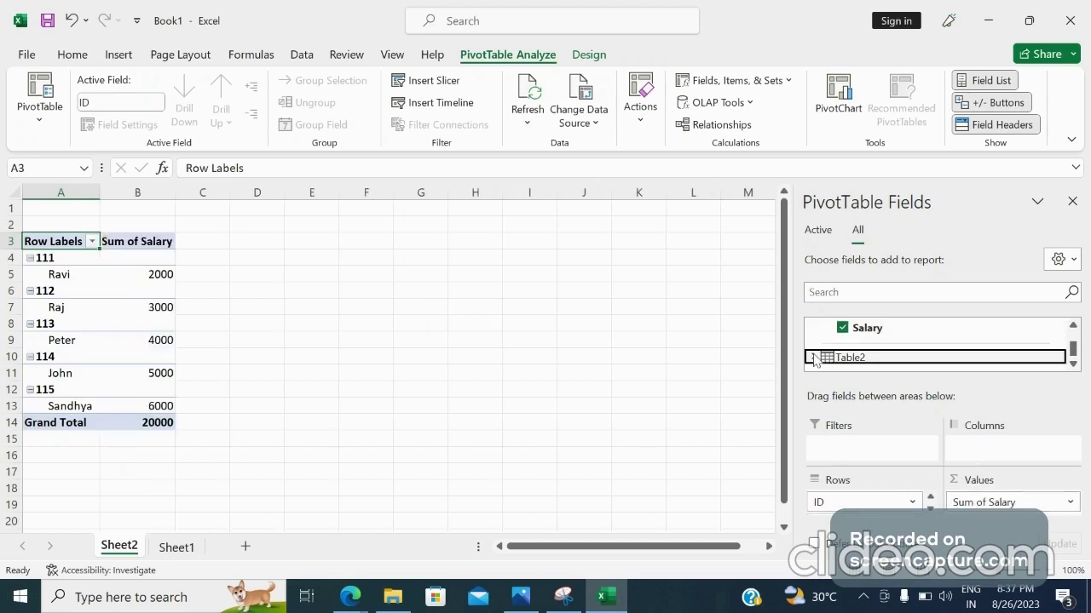
left_click(814, 358)
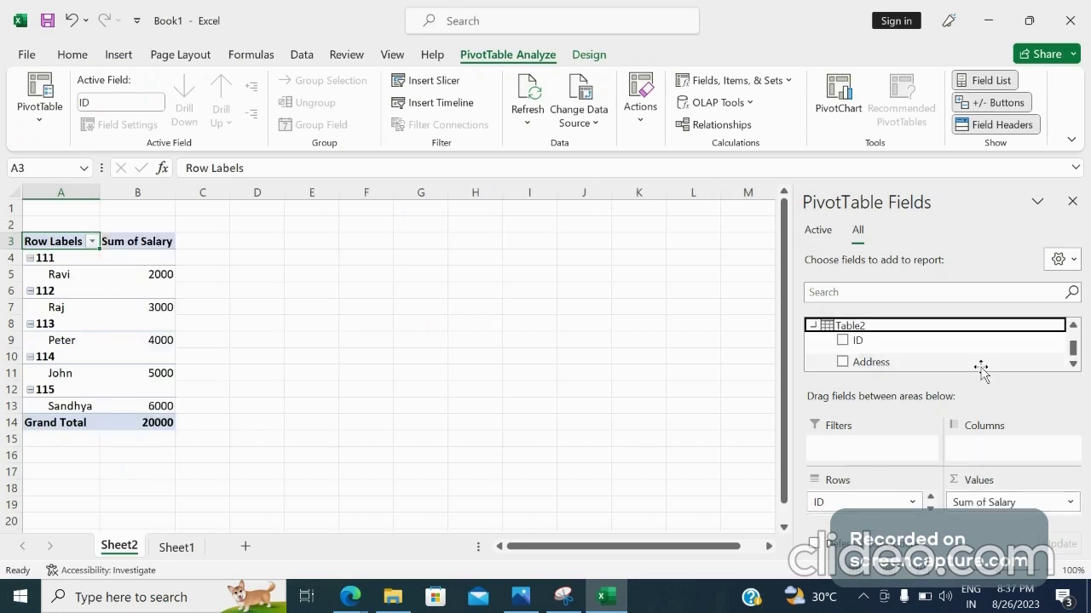
Add Address to the pivot rows and relate Table1 to Table2 on the ID column.
left_click(842, 362)
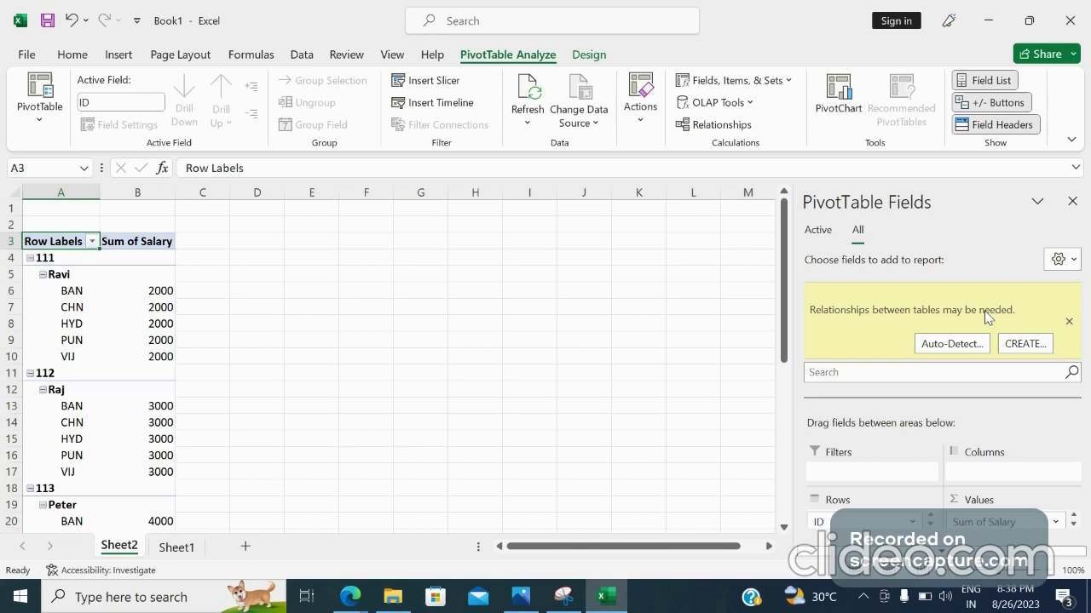
left_click(1025, 345)
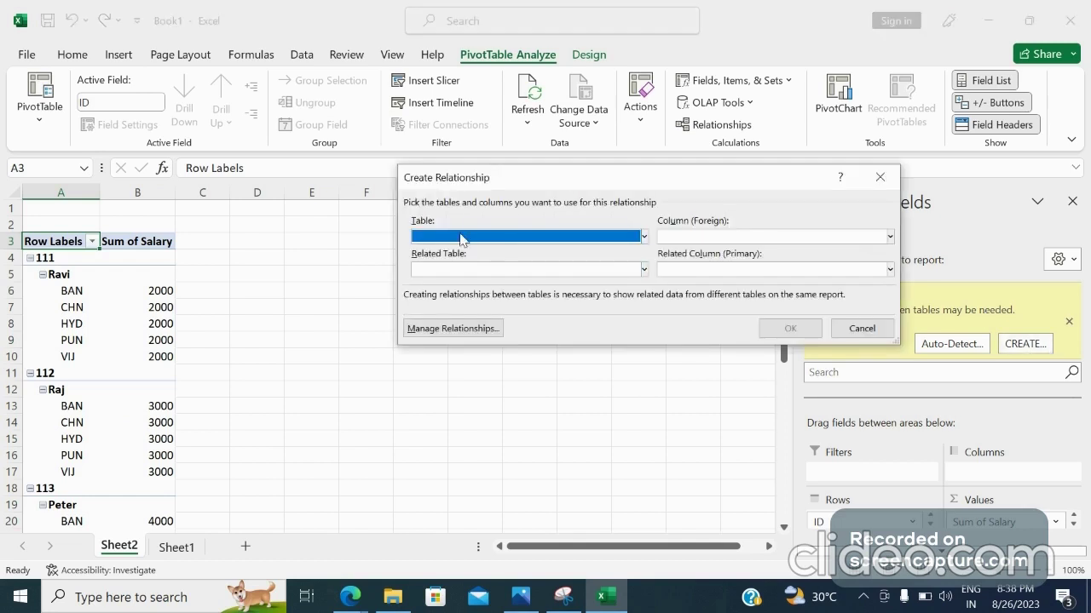
left_click(556, 237)
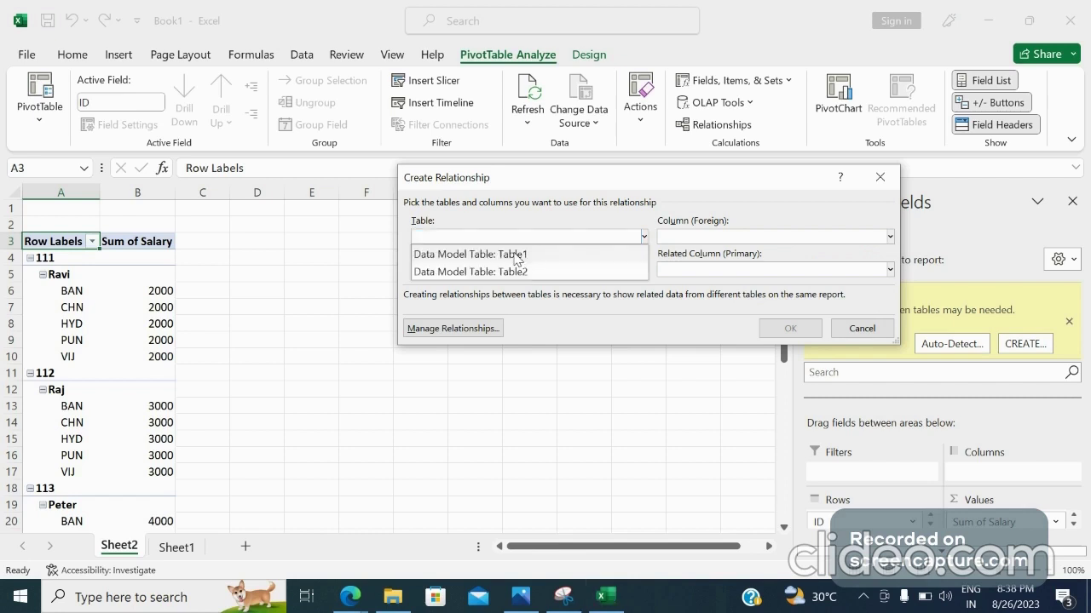
left_click(515, 255)
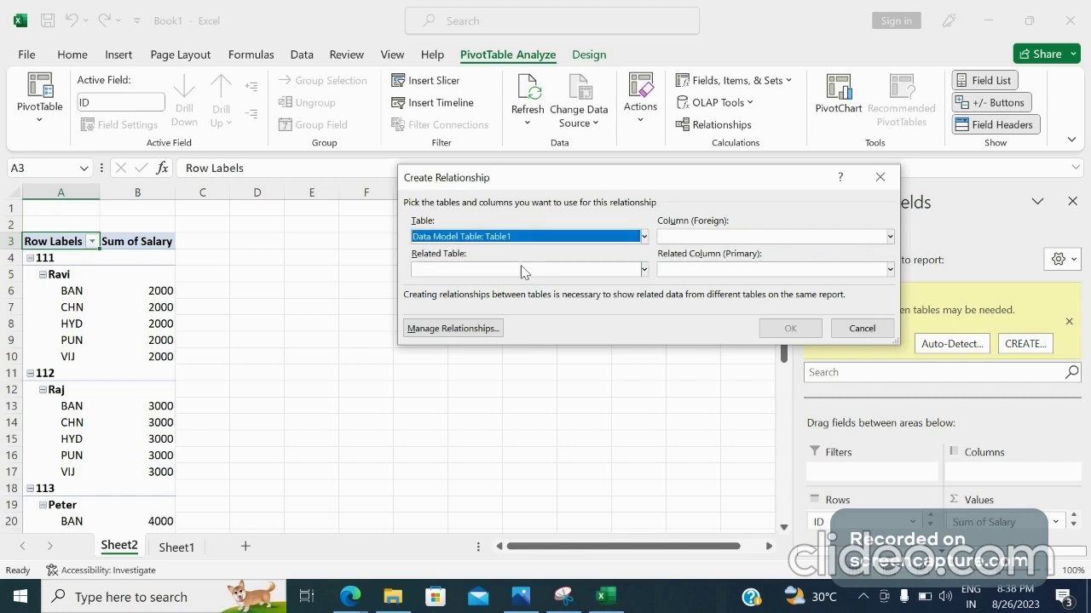
left_click(524, 269)
left_click(523, 305)
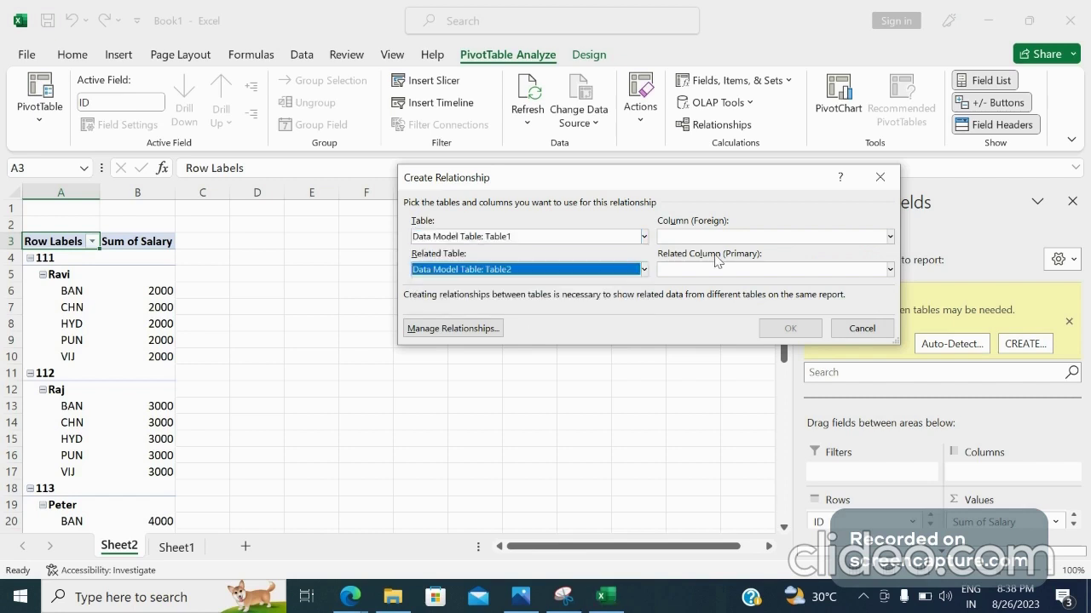
left_click(740, 237)
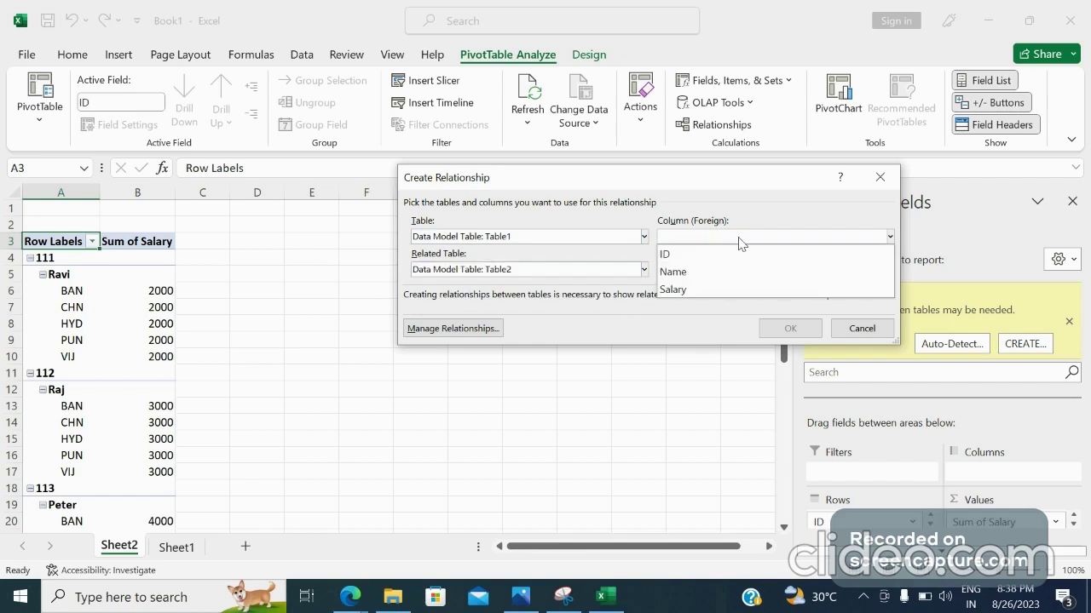
left_click(667, 255)
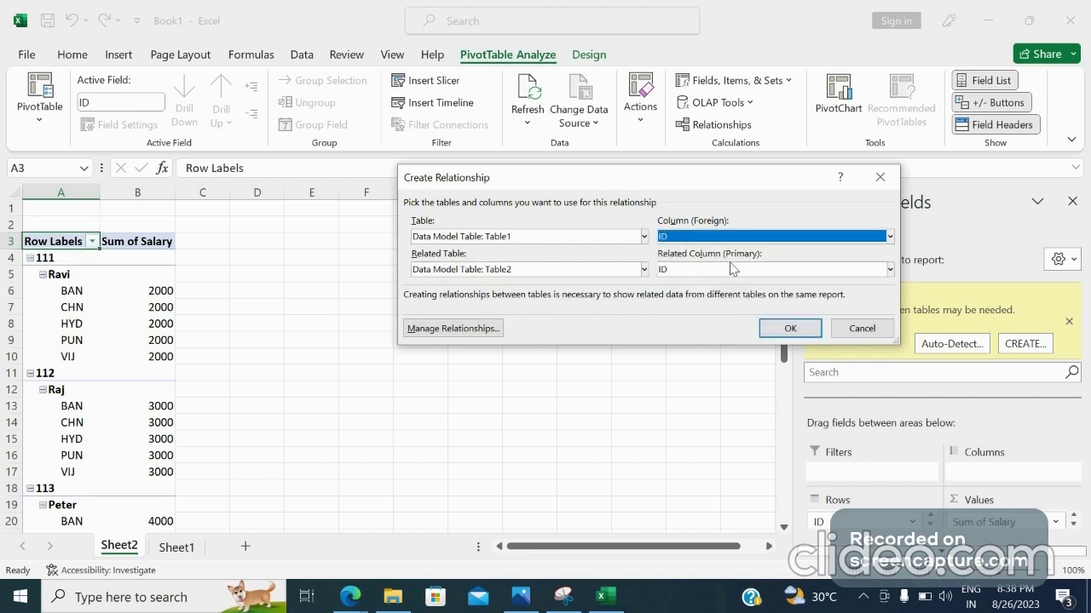
left_click(795, 329)
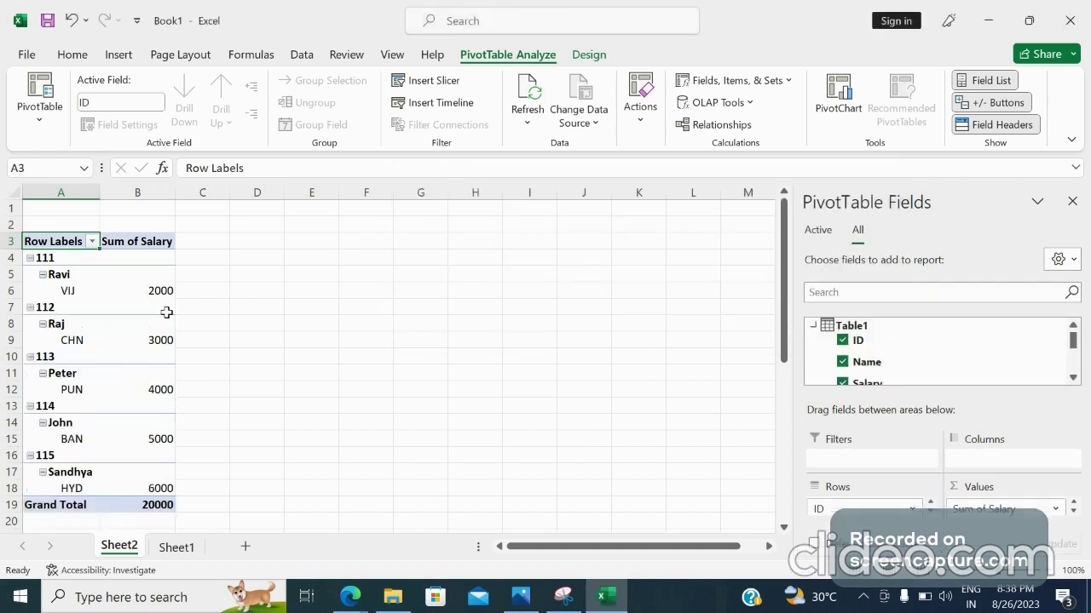
Check ID 112's address and ID 113's salary on Sheet1, then return to the Sheet2 pivot.
mouse_move(111, 294)
left_click(174, 547)
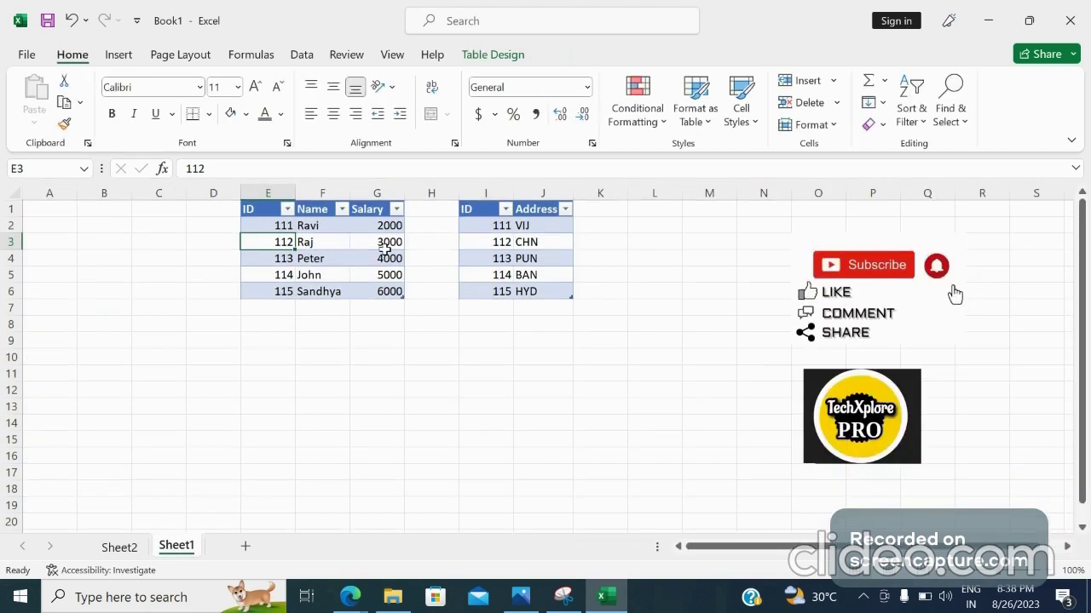
left_click(544, 243)
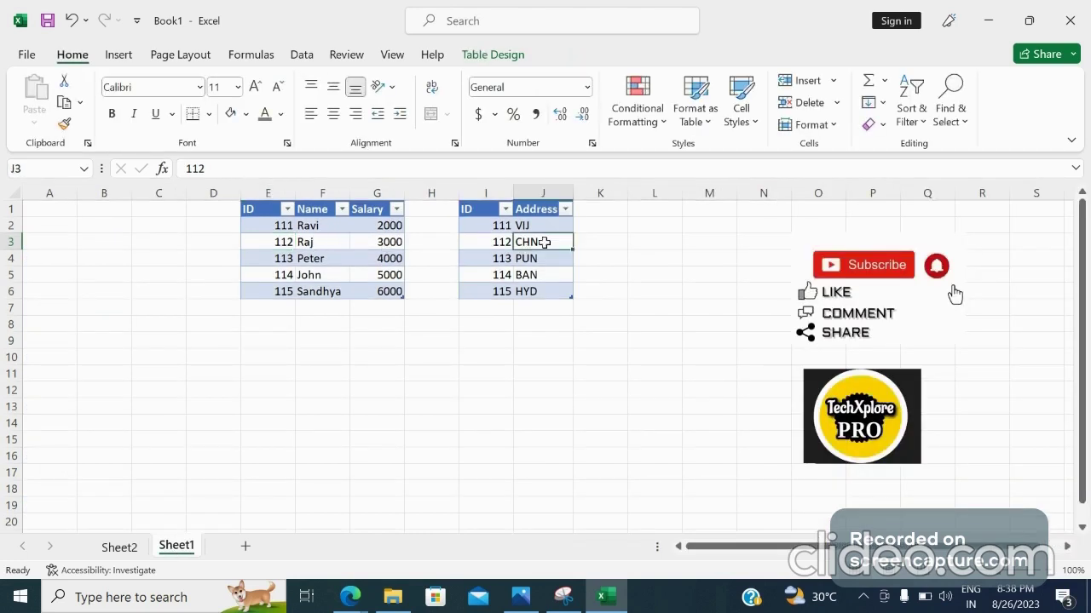
left_click(398, 253)
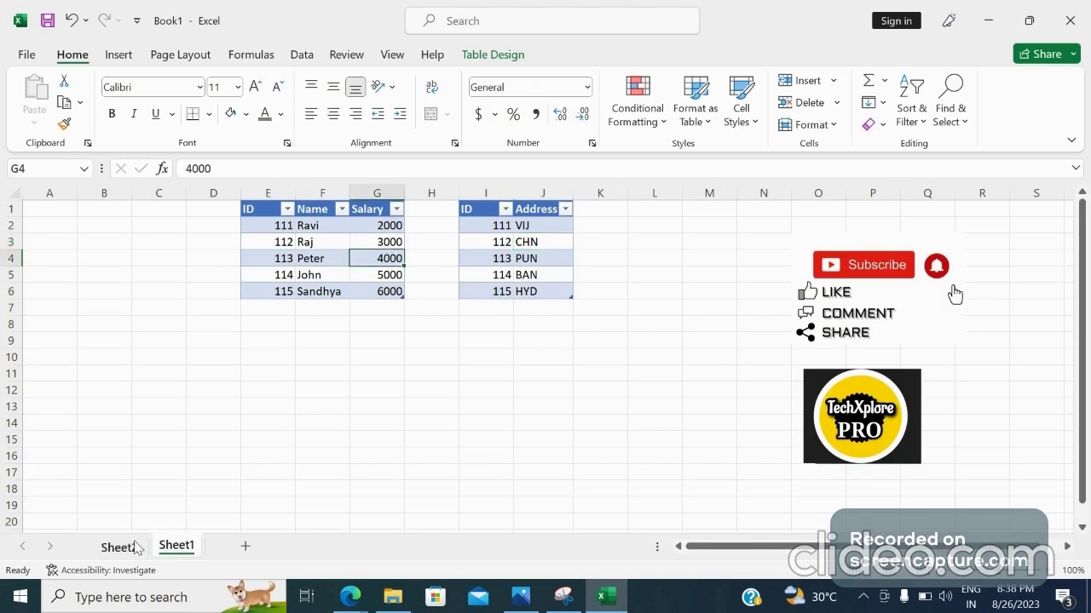
left_click(135, 547)
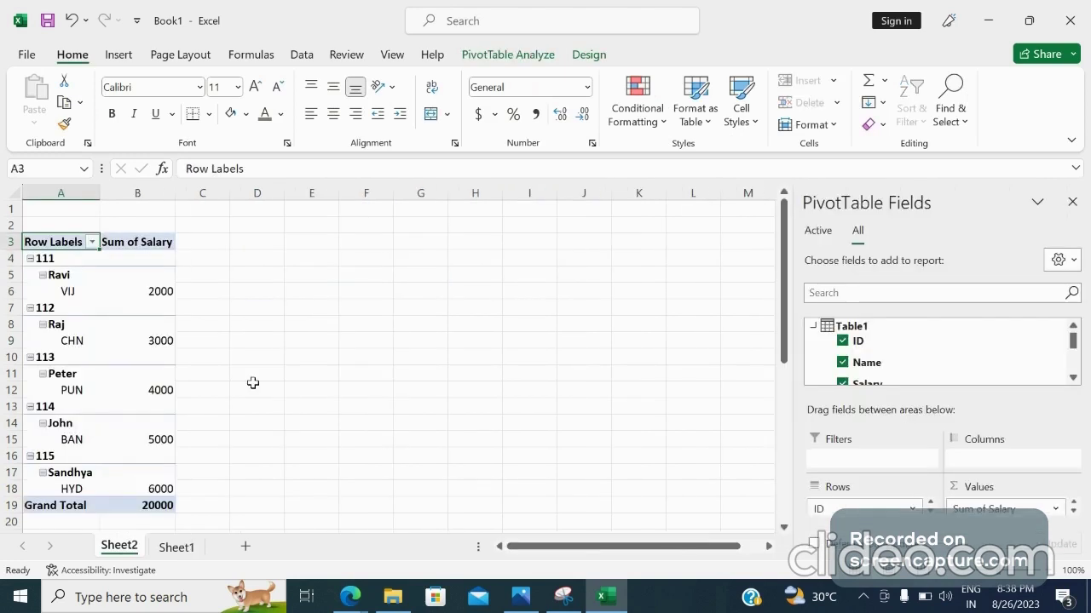